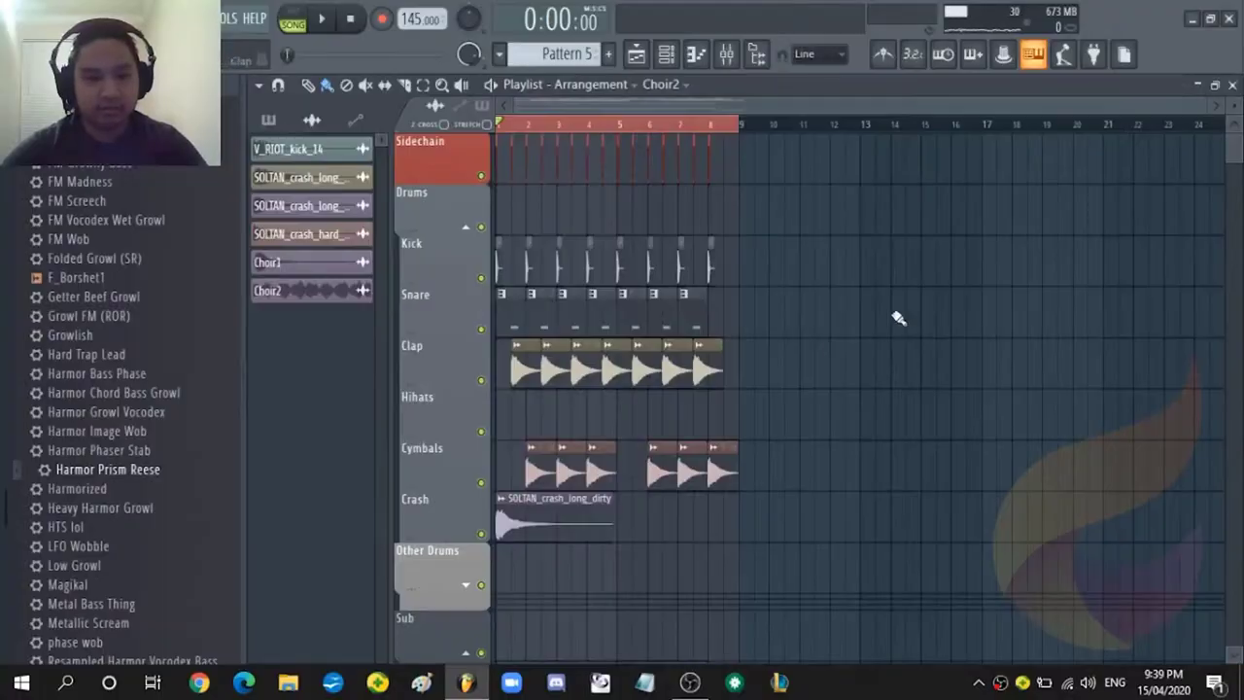
Scroll through the 8-bar arrangement's playlist tracks, then show the Channel rack (F6) with the project's instruments.
scroll(594, 483, "down", 4)
scroll(550, 494, "down", 1)
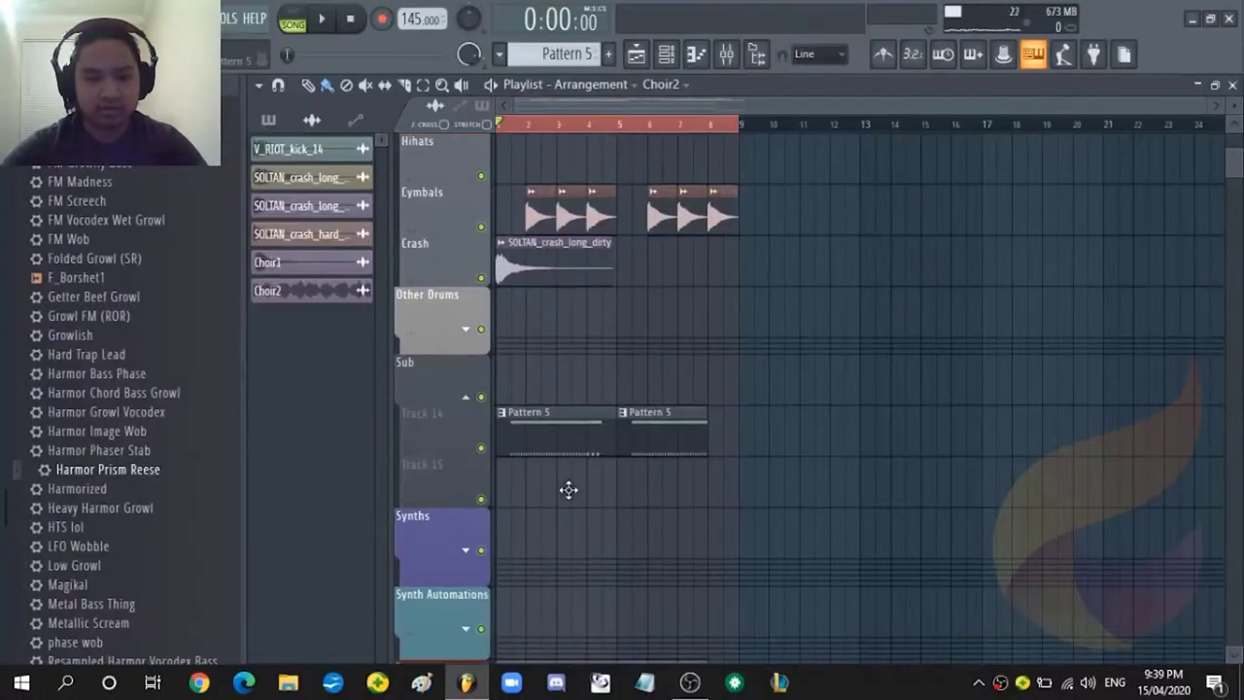
scroll(563, 452, "down", 5)
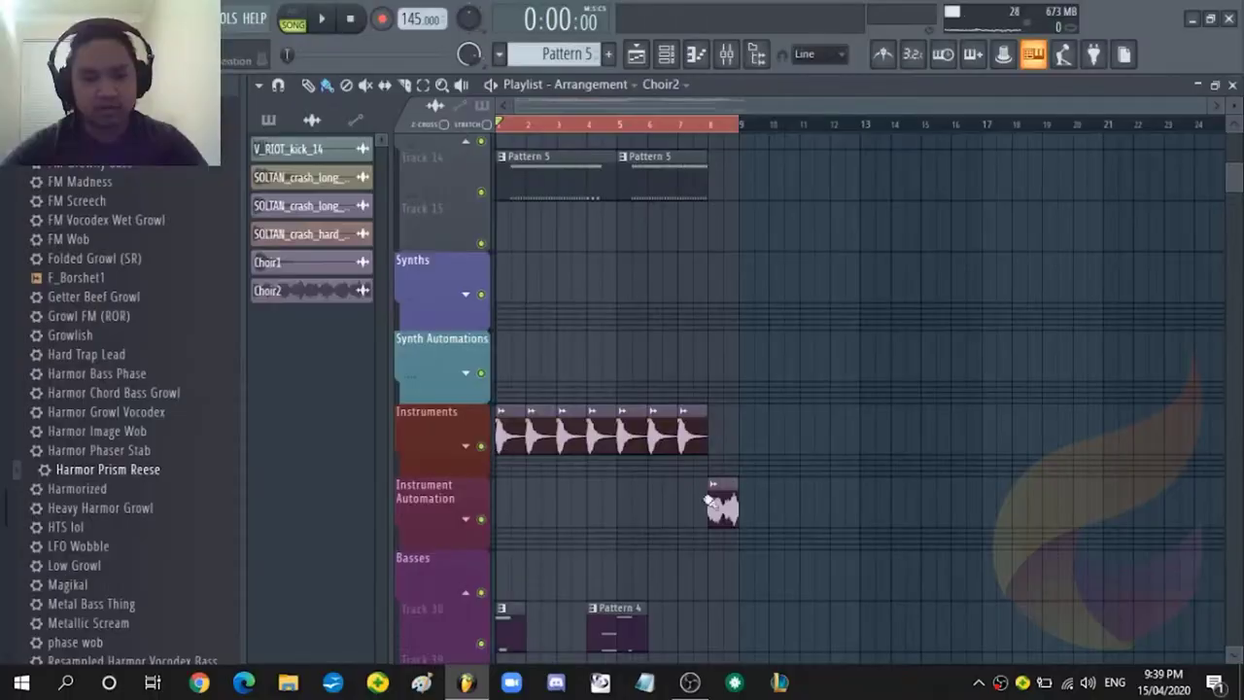
scroll(611, 524, "down", 1)
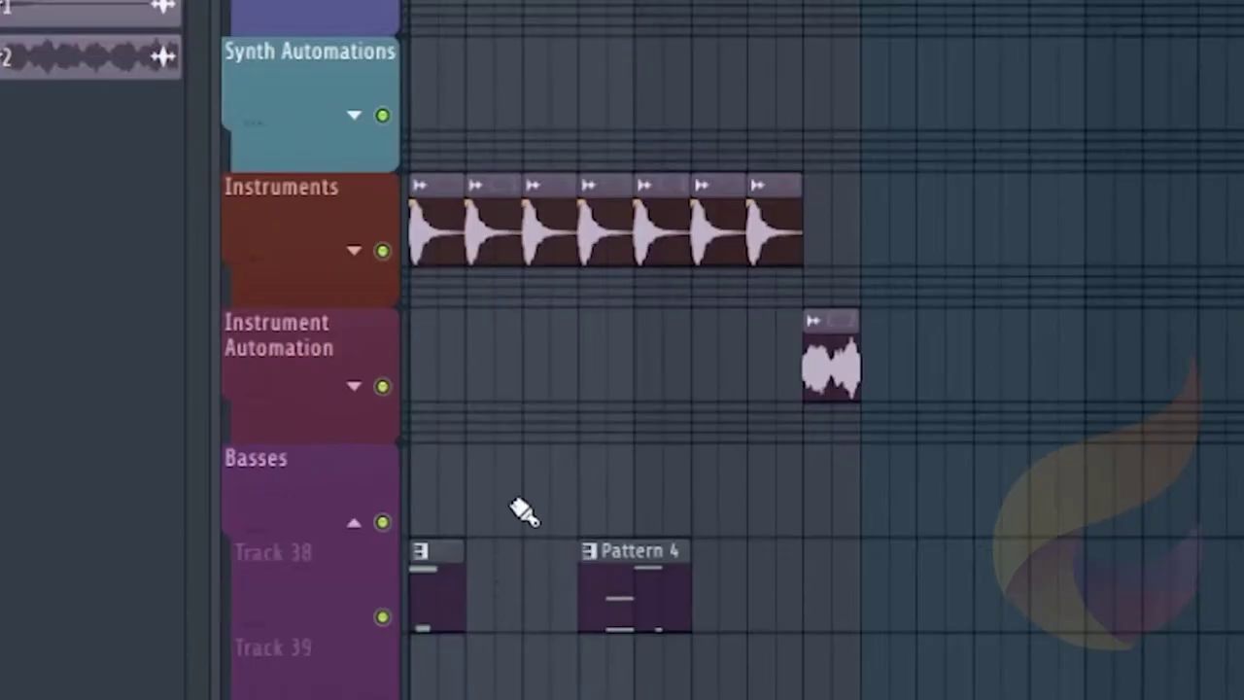
scroll(555, 535, "up", 3)
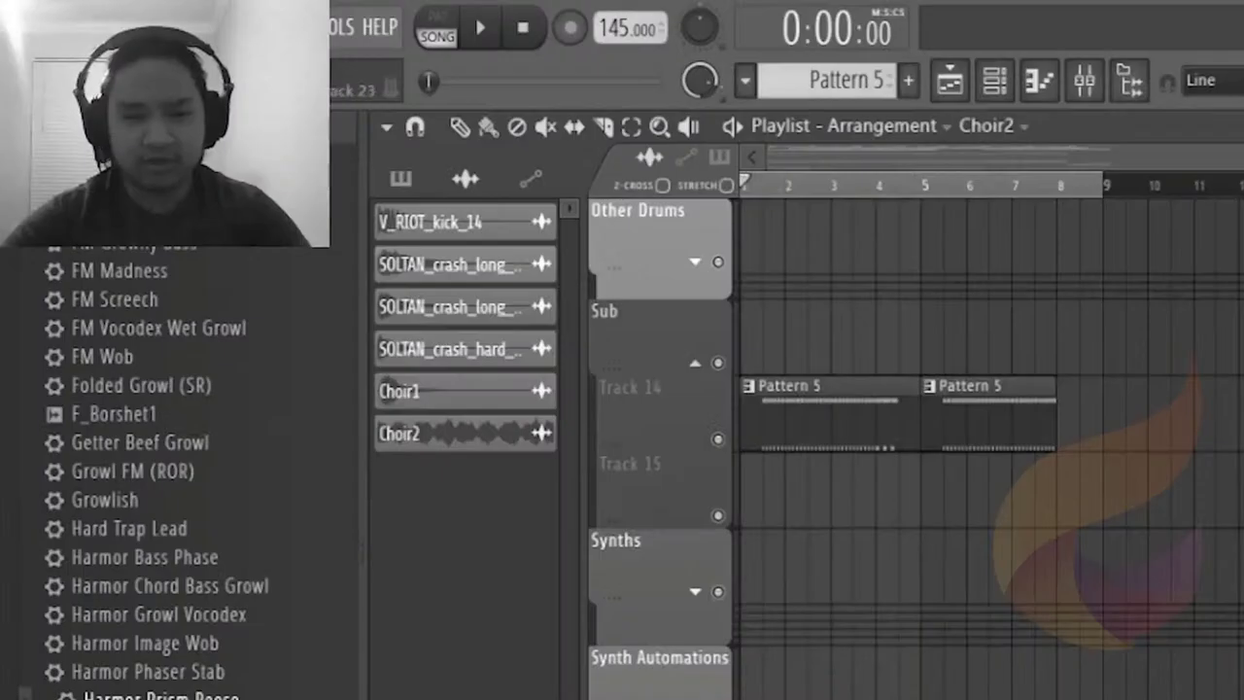
scroll(661, 447, "up", 3)
scroll(661, 447, "down", 10)
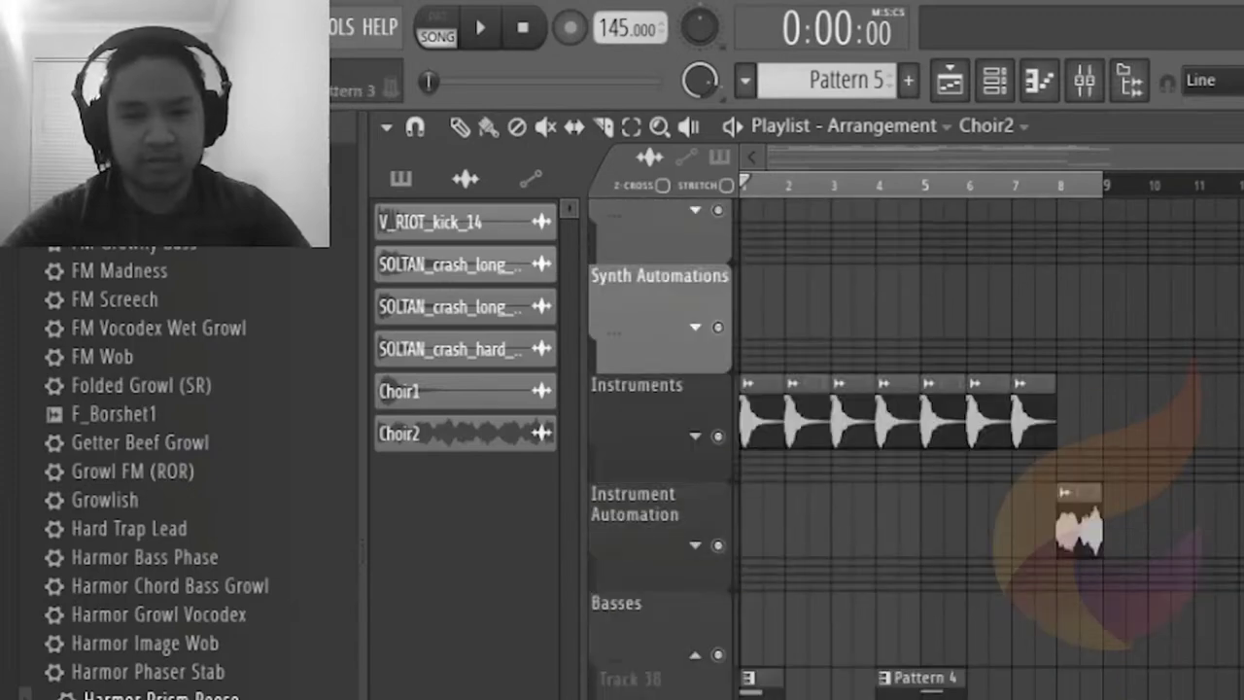
scroll(930, 688, "up", 8)
key("F6")
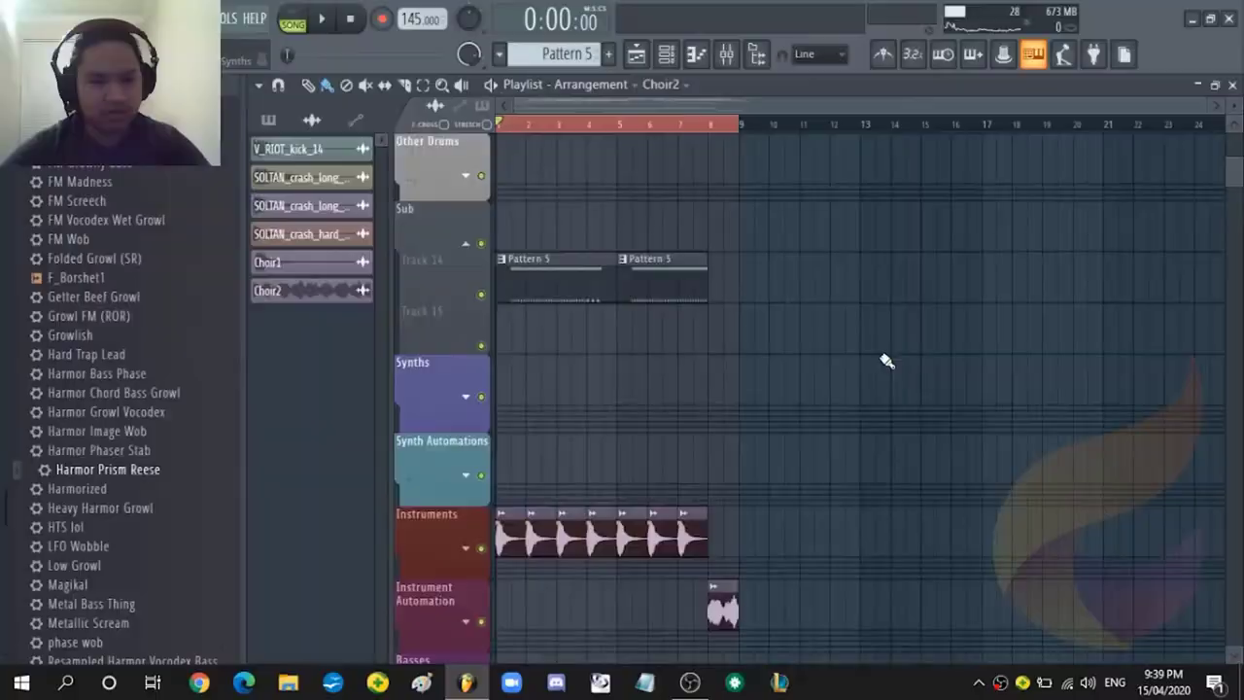
Collapse the Self Made Wob wobs folder in the Browser.
scroll(886, 361, "down", 10)
scroll(866, 359, "up", 4)
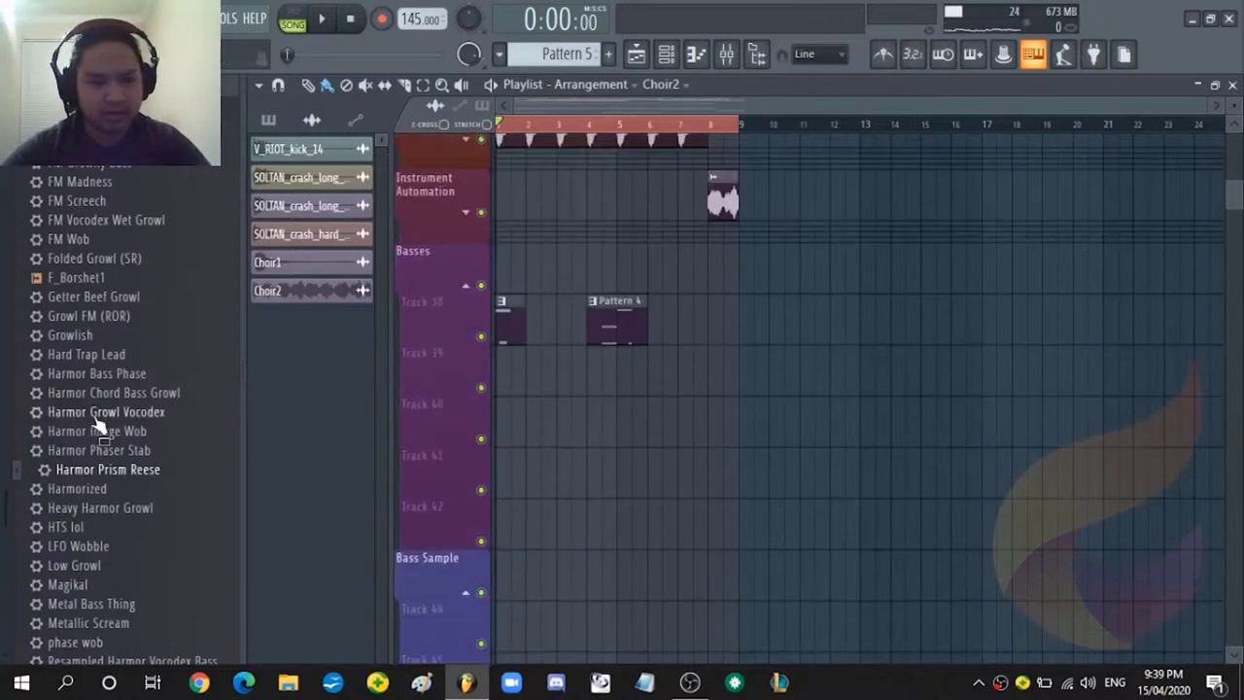
scroll(101, 428, "up", 8)
left_click(107, 213)
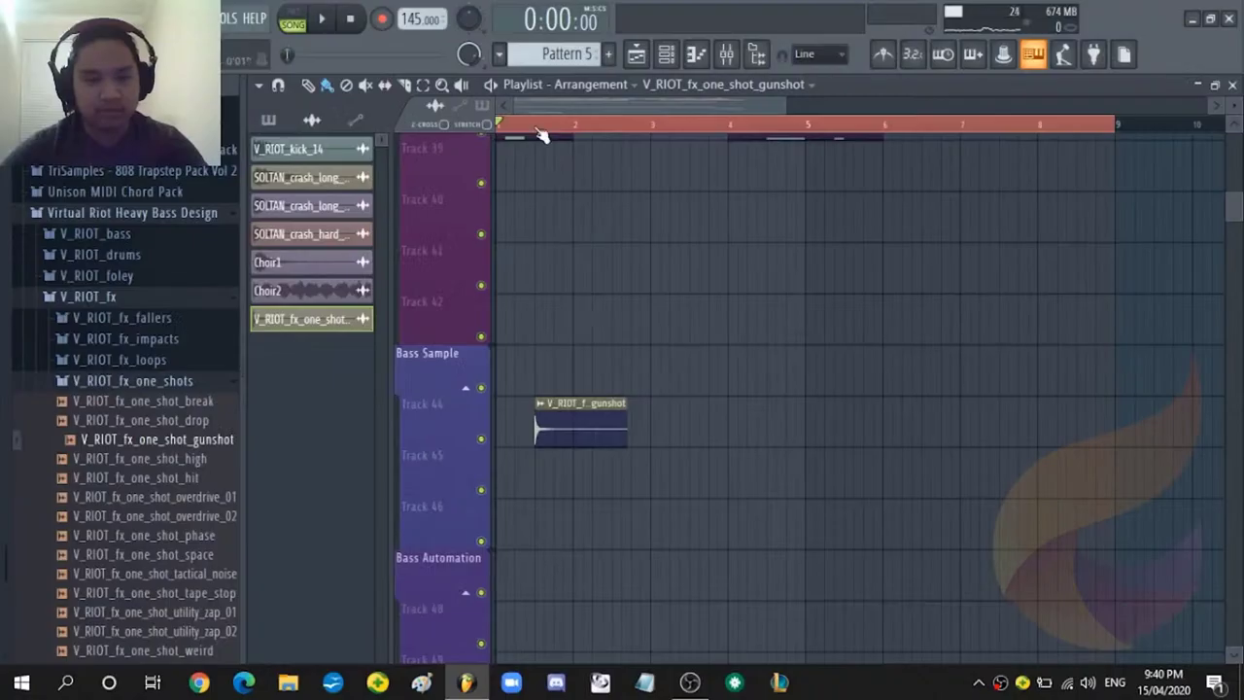
Change the playlist's grid snap setting for the repeated gunshot hits.
scroll(542, 133, "up", 2)
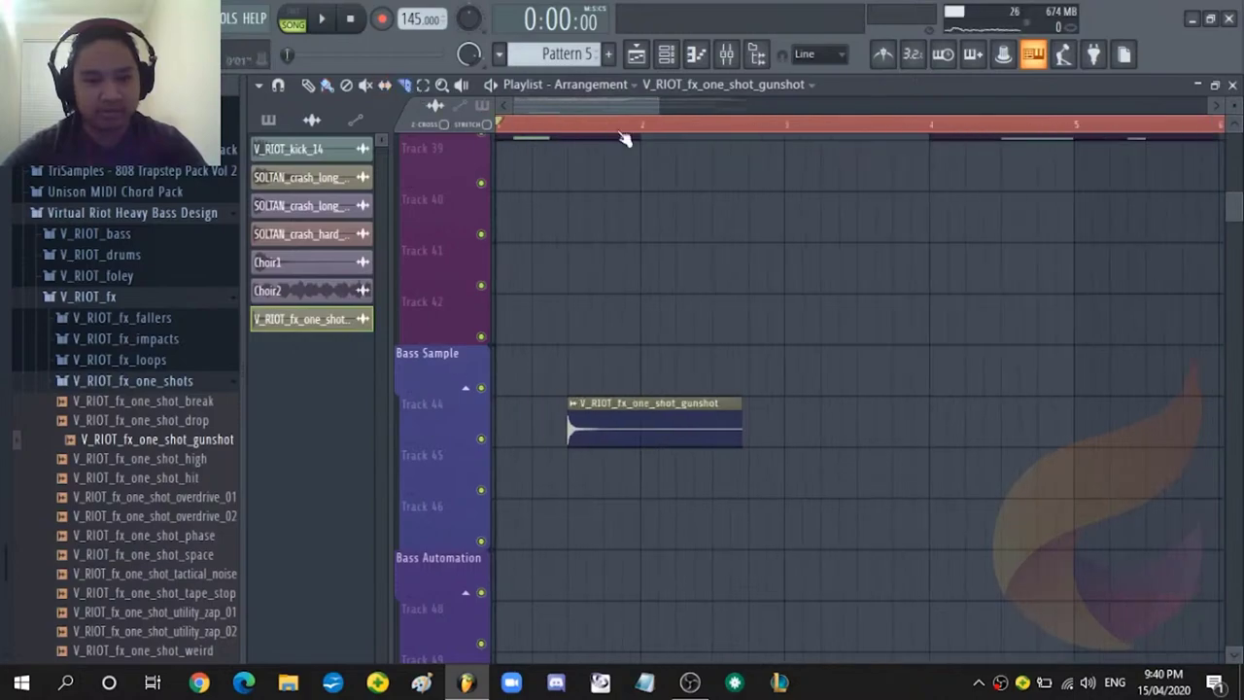
scroll(623, 139, "up", 2)
left_click(278, 84)
left_click(296, 240)
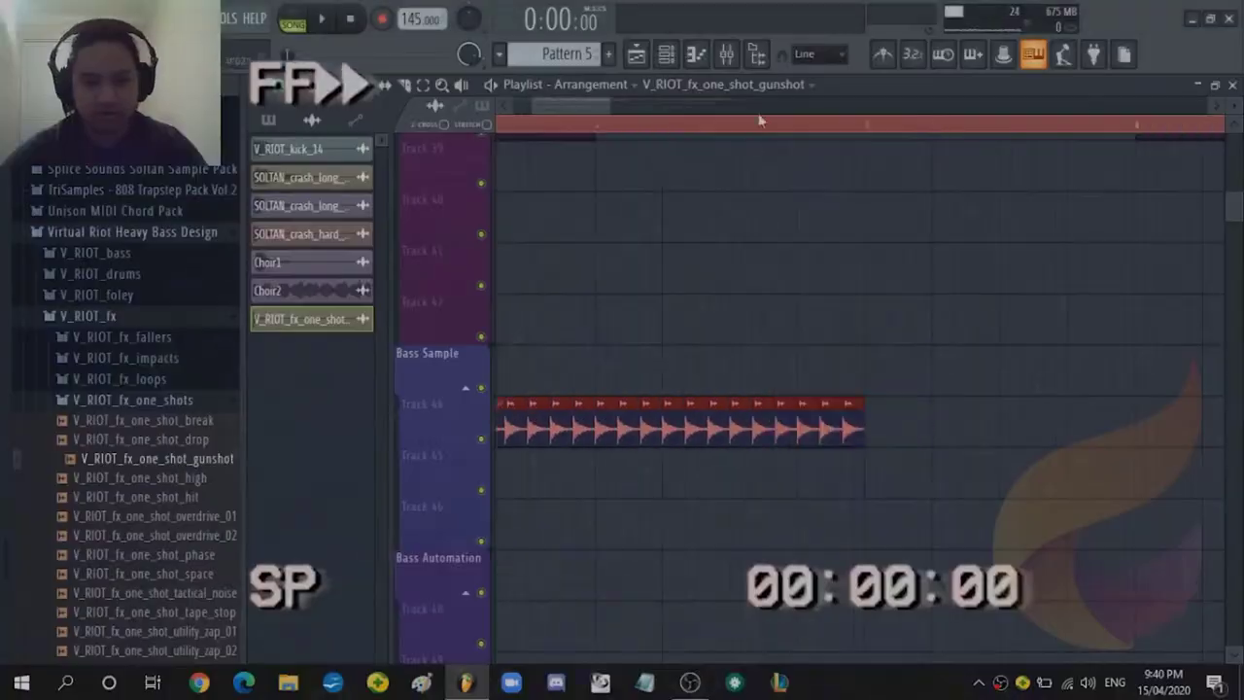
Play back the gunshot hits, then open the gunshot channel's settings and move the window higher.
key("F9")
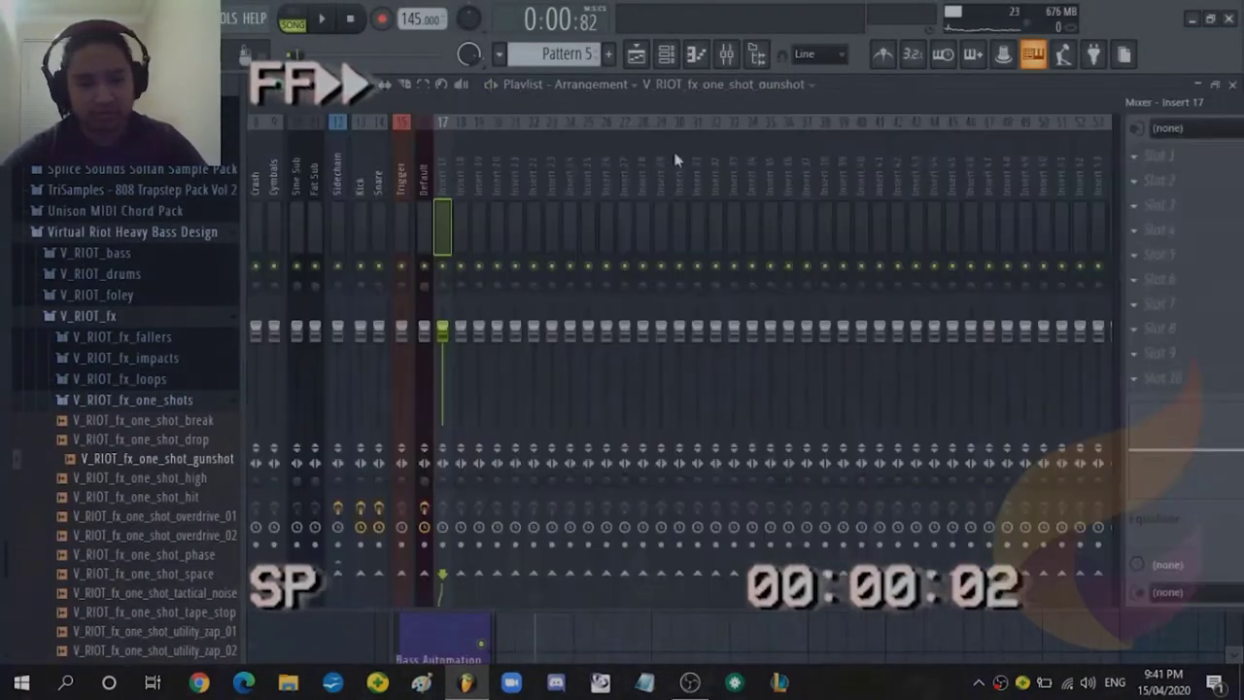
key("F9")
key("space")
key("space")
left_click(307, 319)
left_click_drag(594, 289, 587, 151)
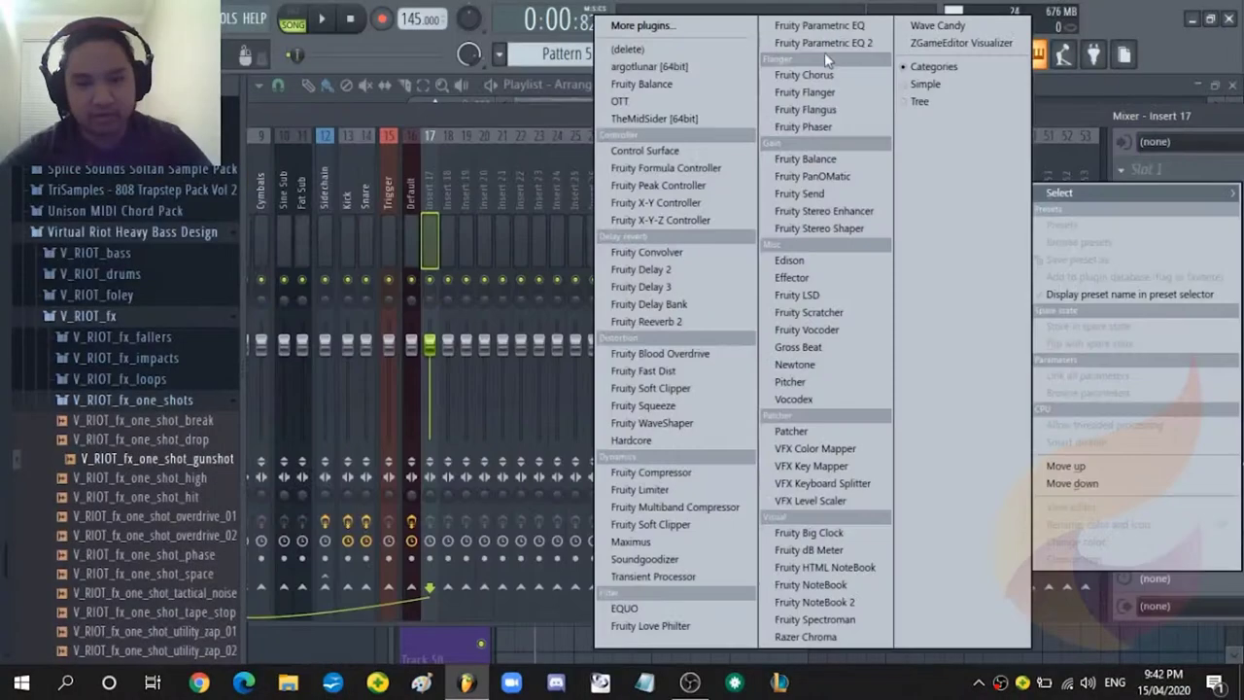
Add Fruity parametric EQ 2 to insert 17 and raise band 4 into a boost peak.
left_click(823, 43)
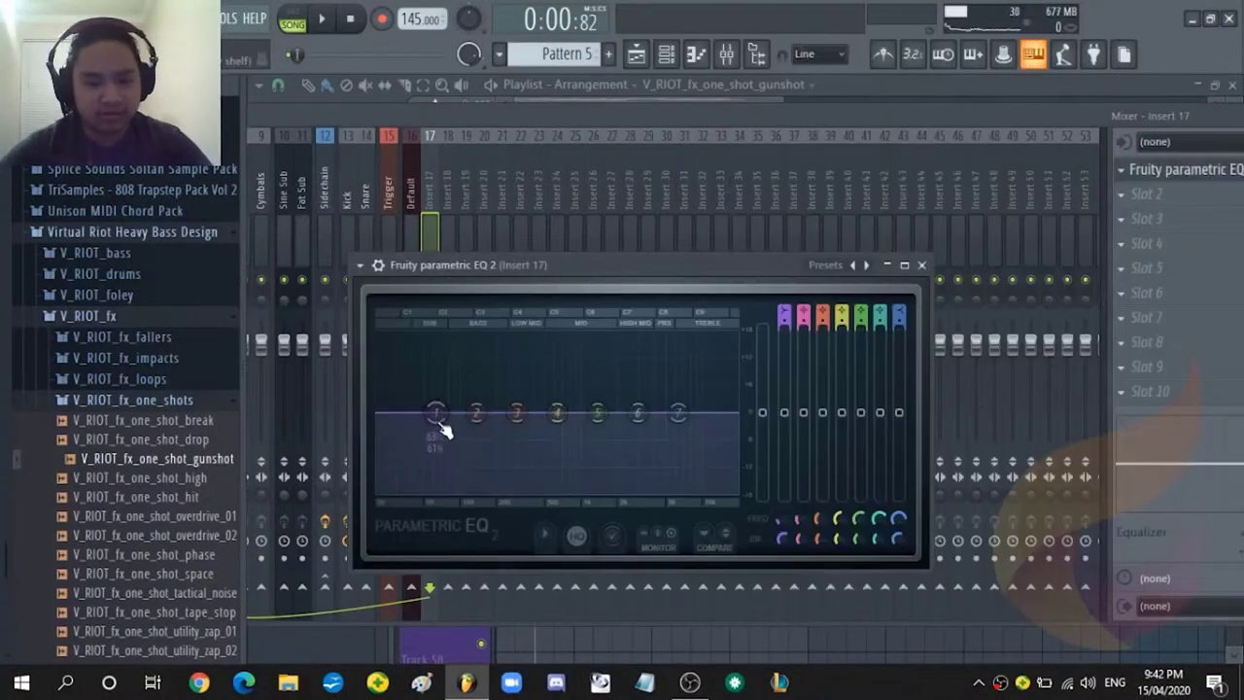
right_click(577, 383)
mouse_move(596, 469)
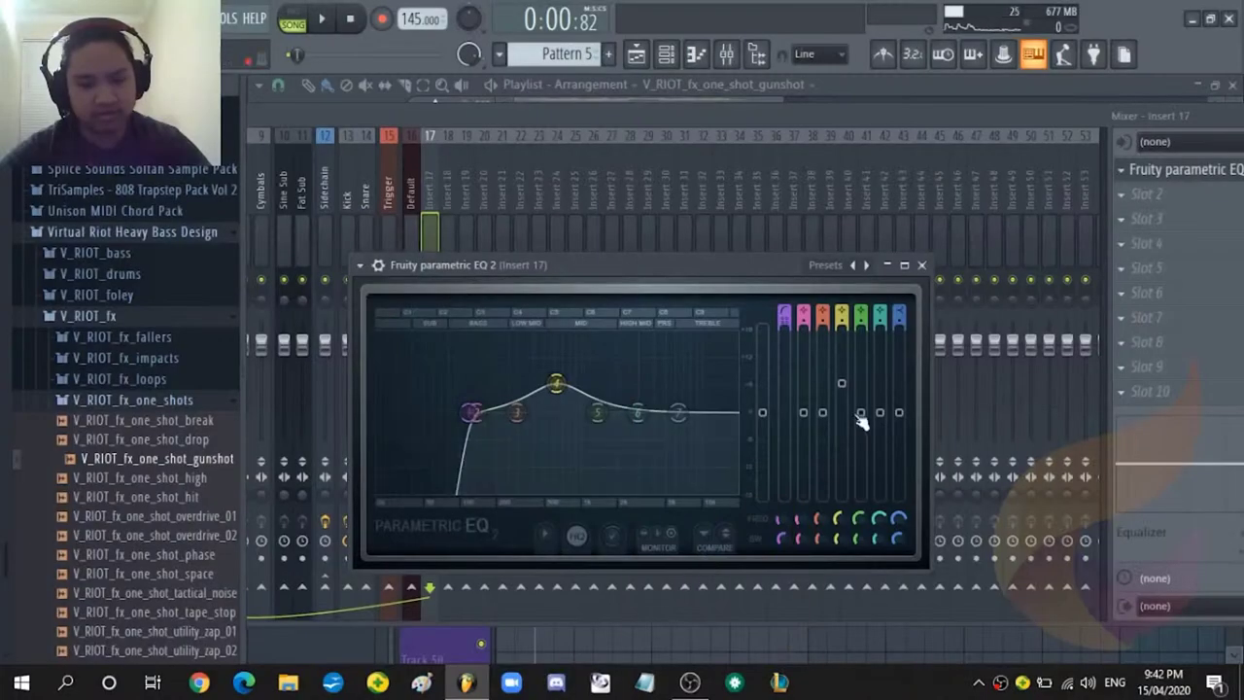
left_click_drag(556, 383, 556, 357)
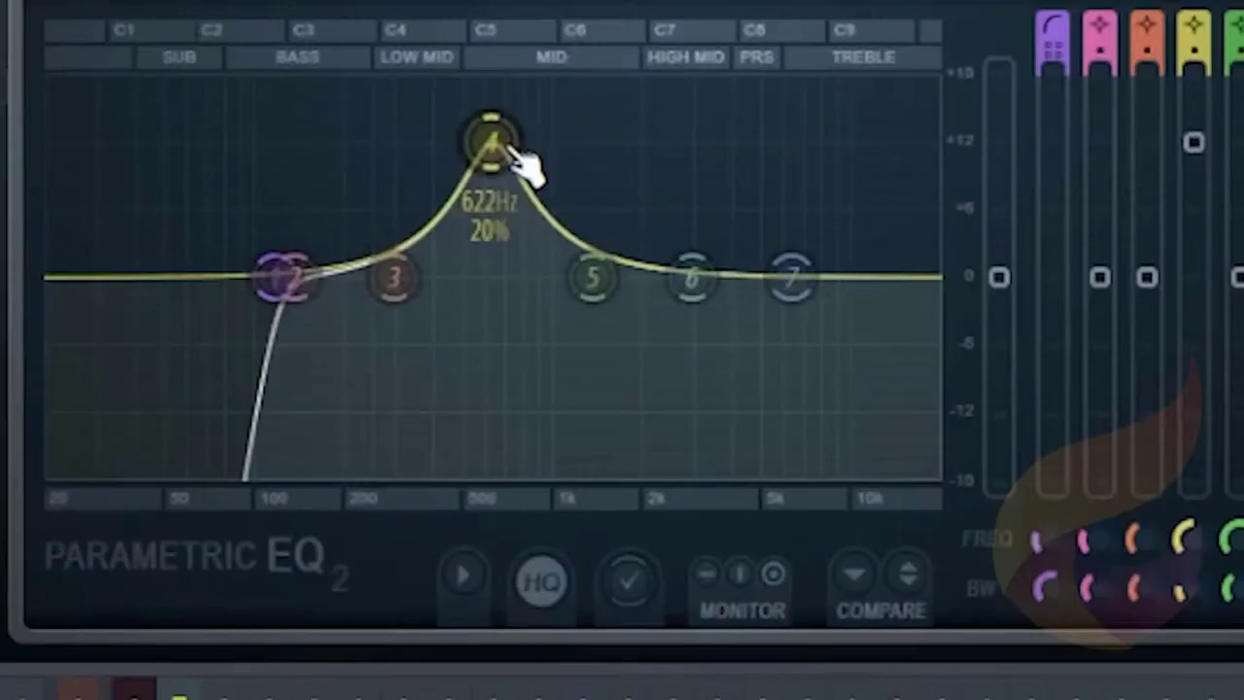
Tune EQ band 4 to the note D#5 at 622.3Hz.
right_click(512, 153)
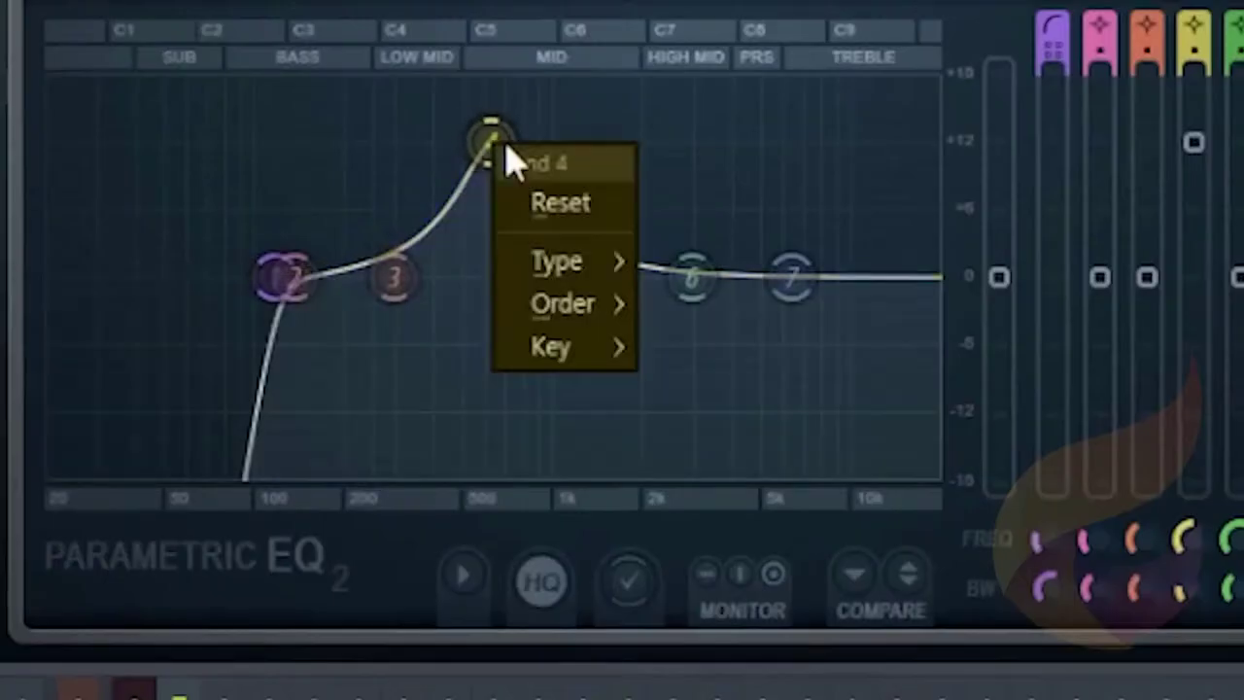
mouse_move(577, 364)
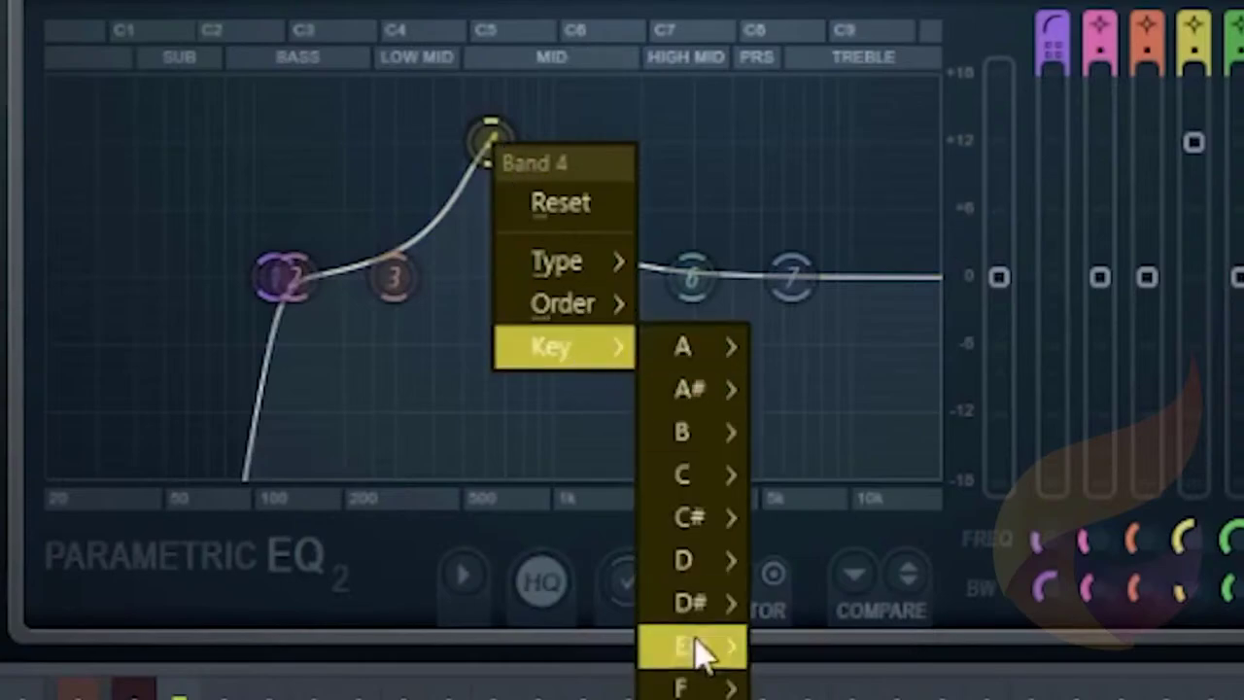
mouse_move(690, 603)
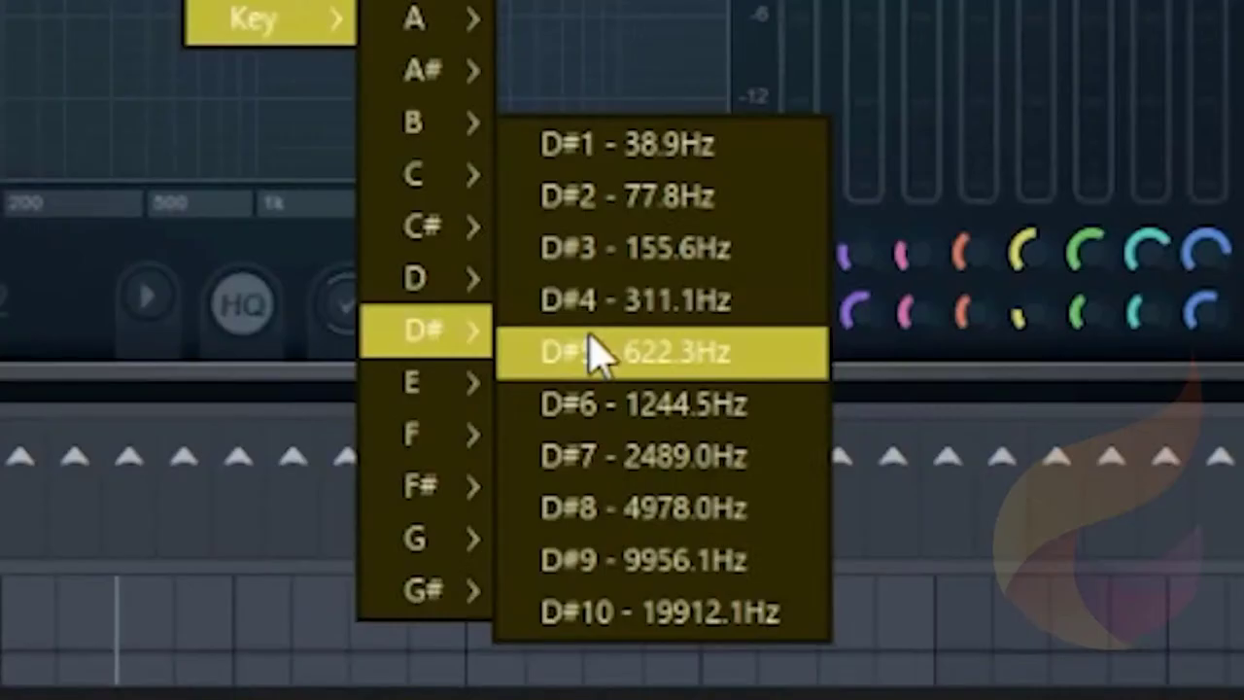
left_click(653, 354)
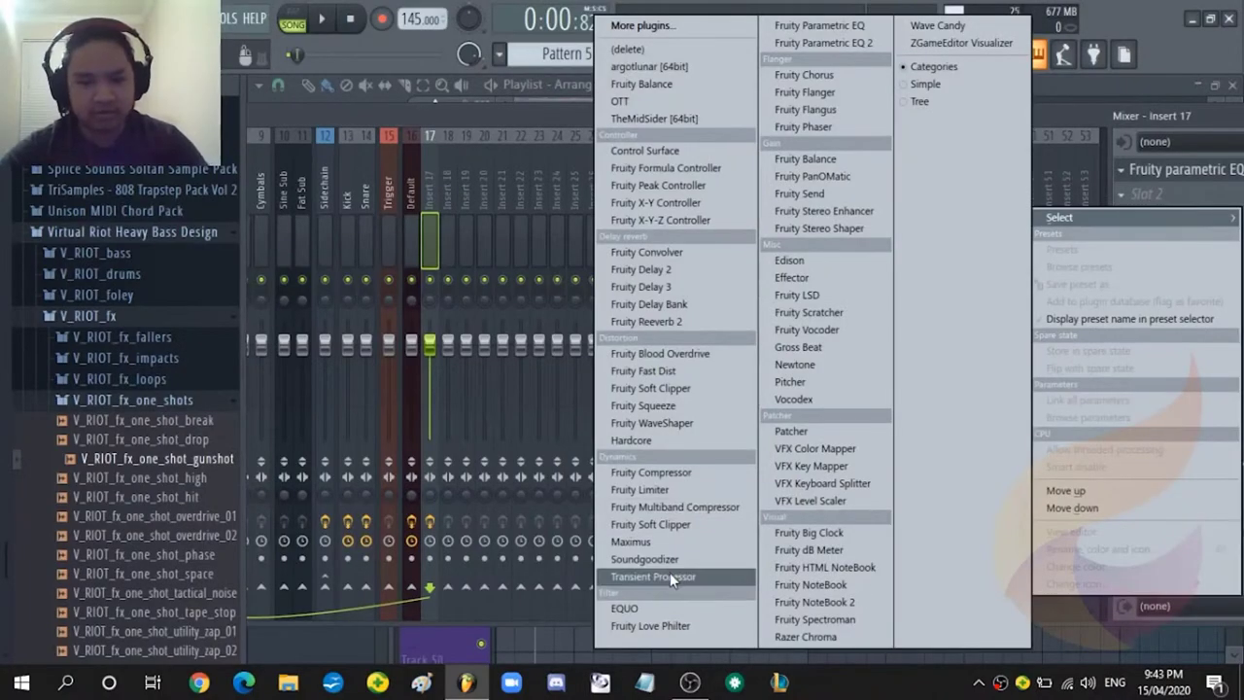
Load Transient Processor after the EQ on insert 17 and switch its attack curve shape.
left_click(670, 576)
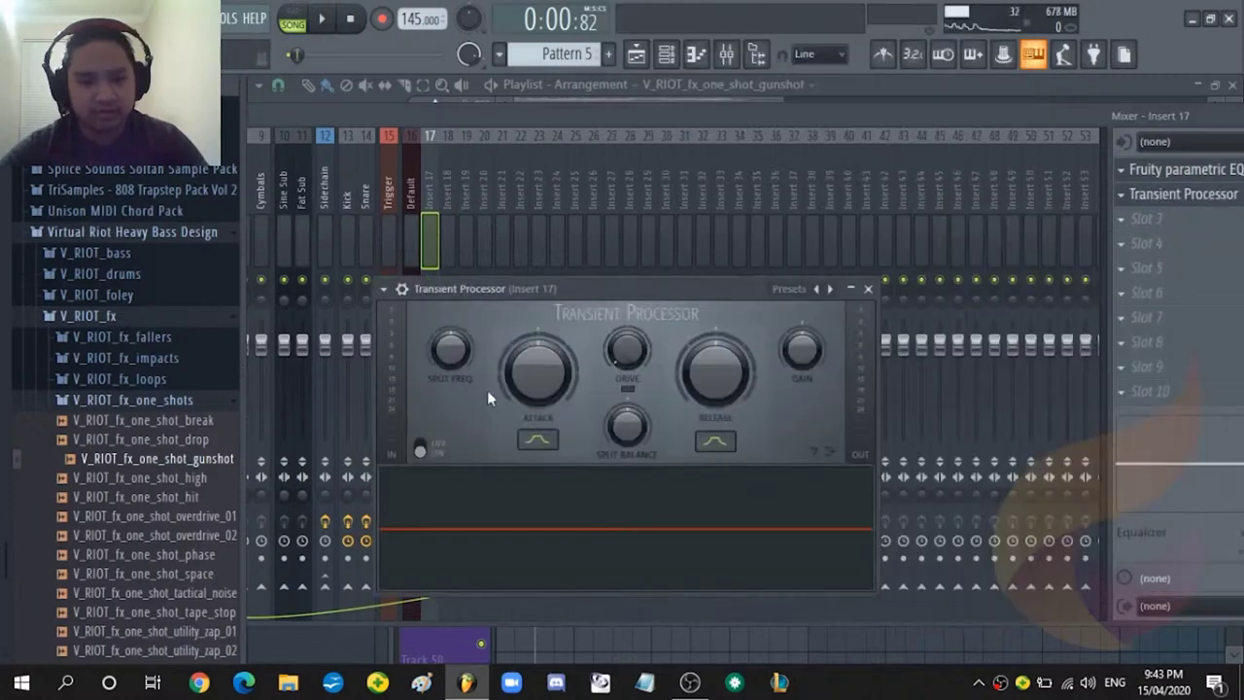
left_click(538, 442)
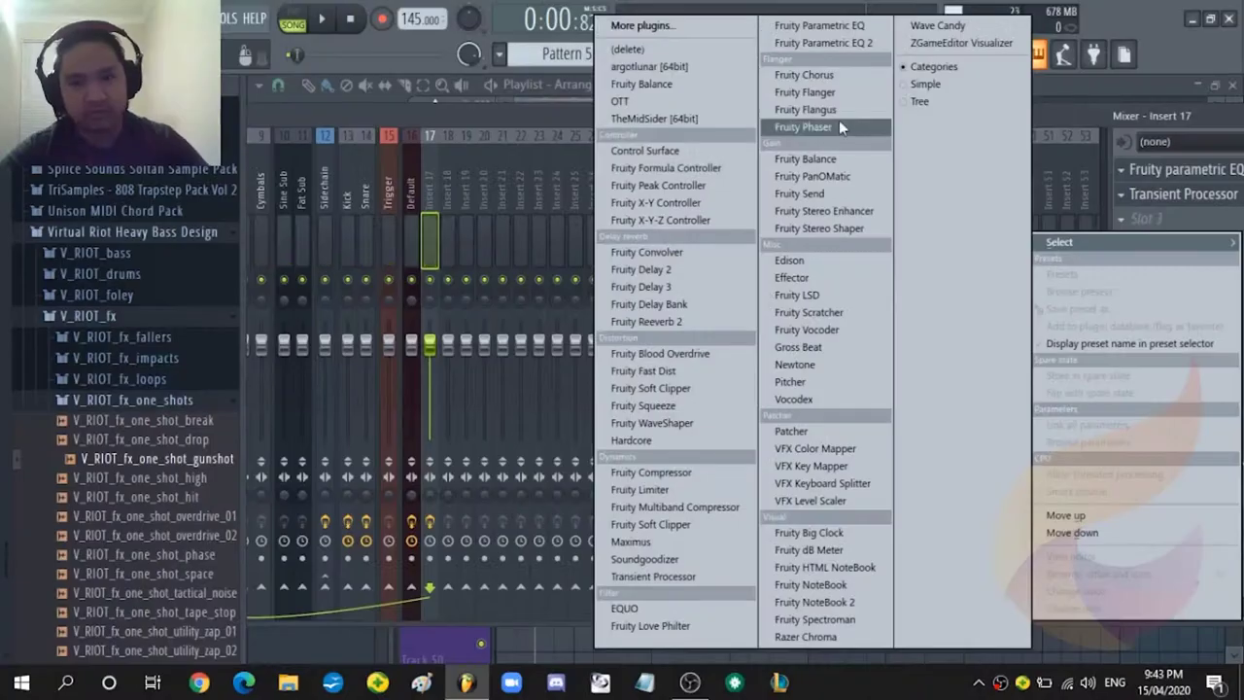
Add Fruity Stereo Enhancer to insert 17's chain and close its window.
left_click(831, 219)
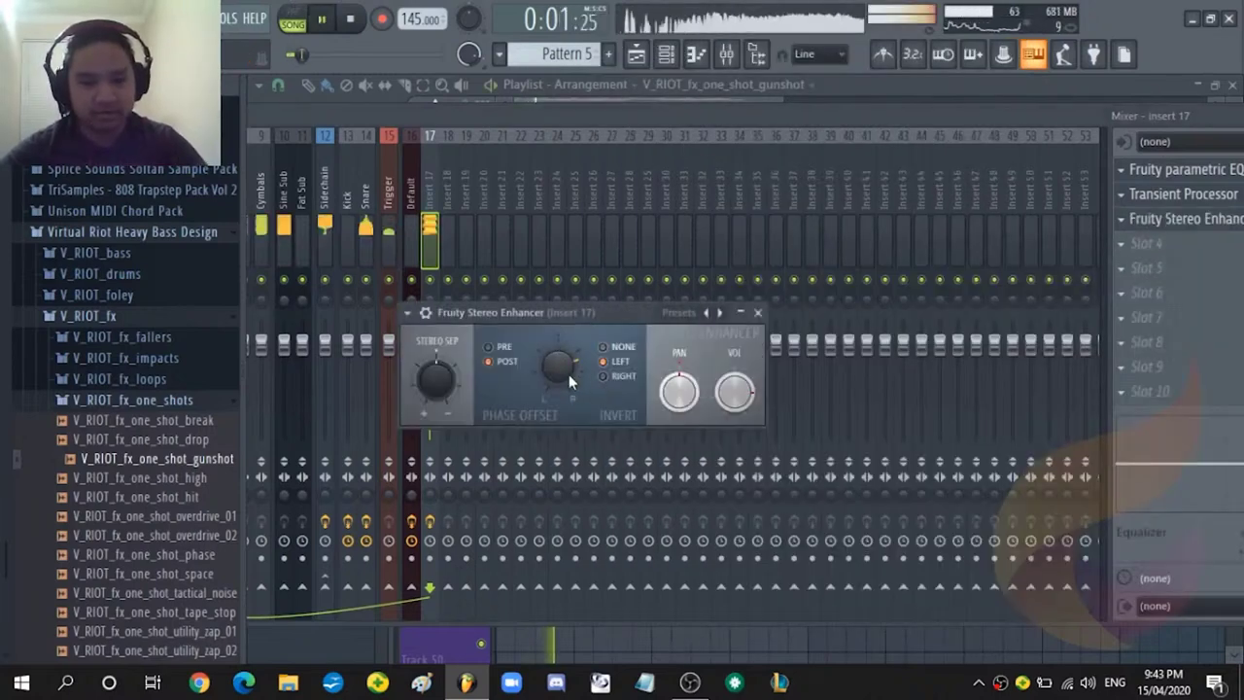
key("Escape")
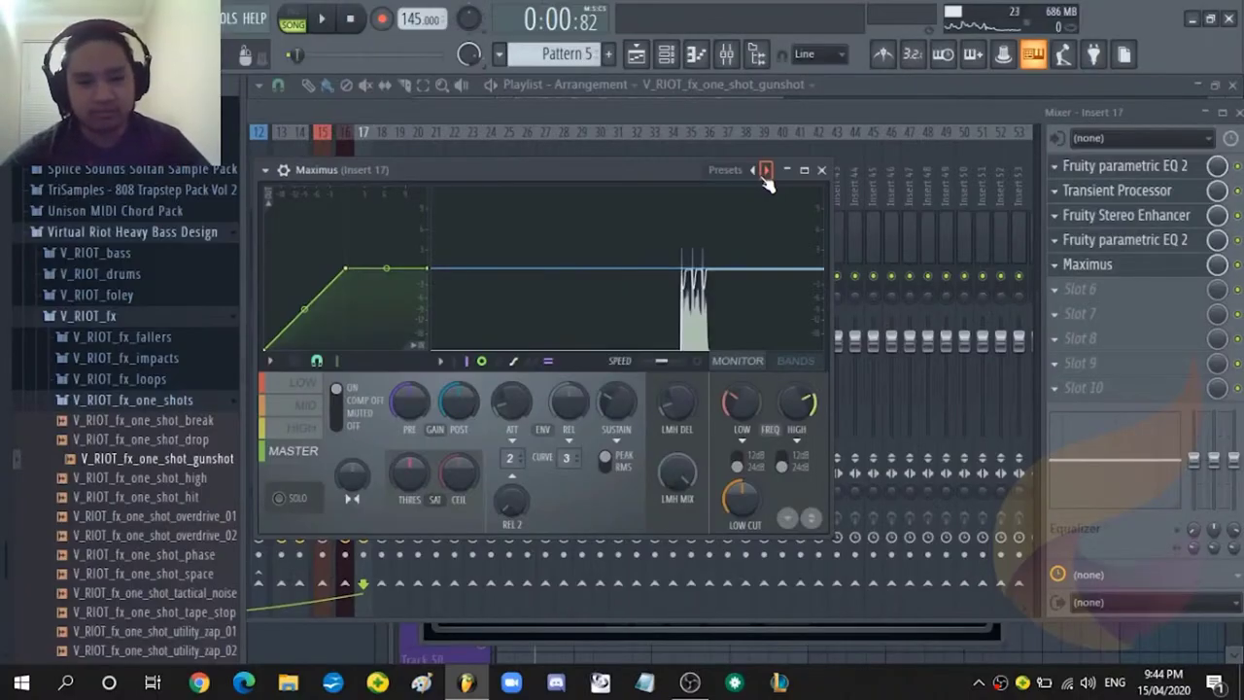
Apply a Maximus preset, adjust the gunshot sample's fade-out, and close its channel settings.
left_click(766, 171)
left_click(805, 480)
left_click(821, 169)
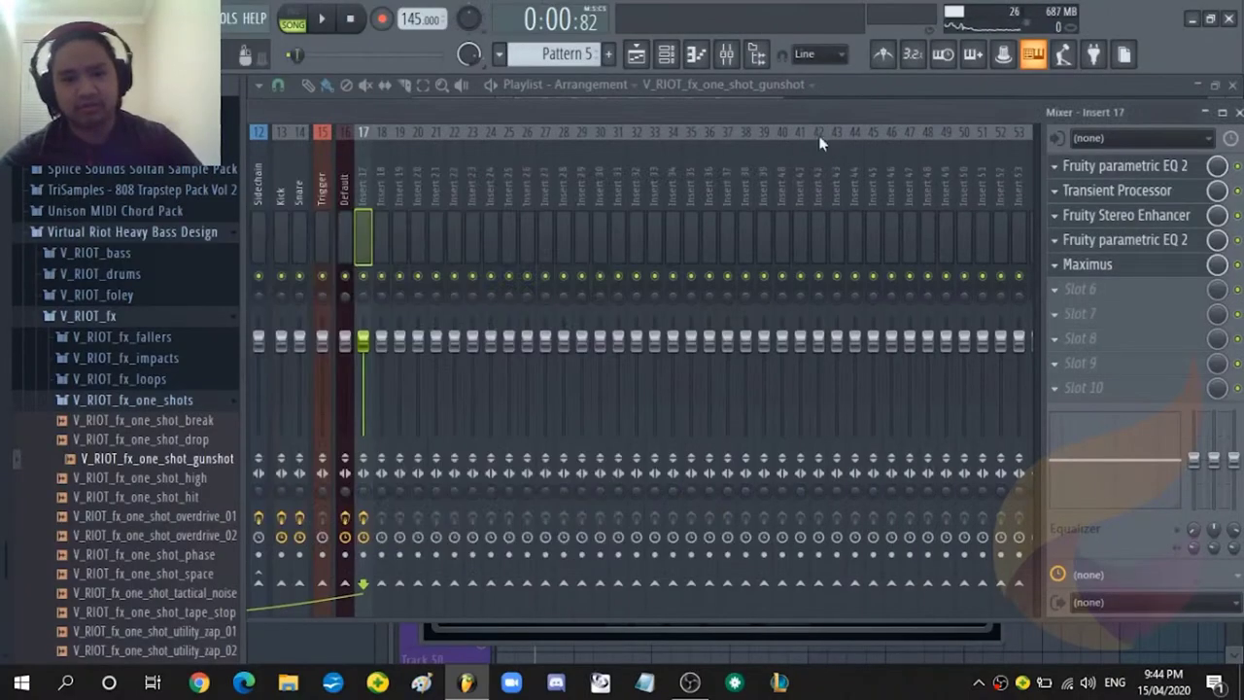
left_click_drag(622, 114, 779, 114)
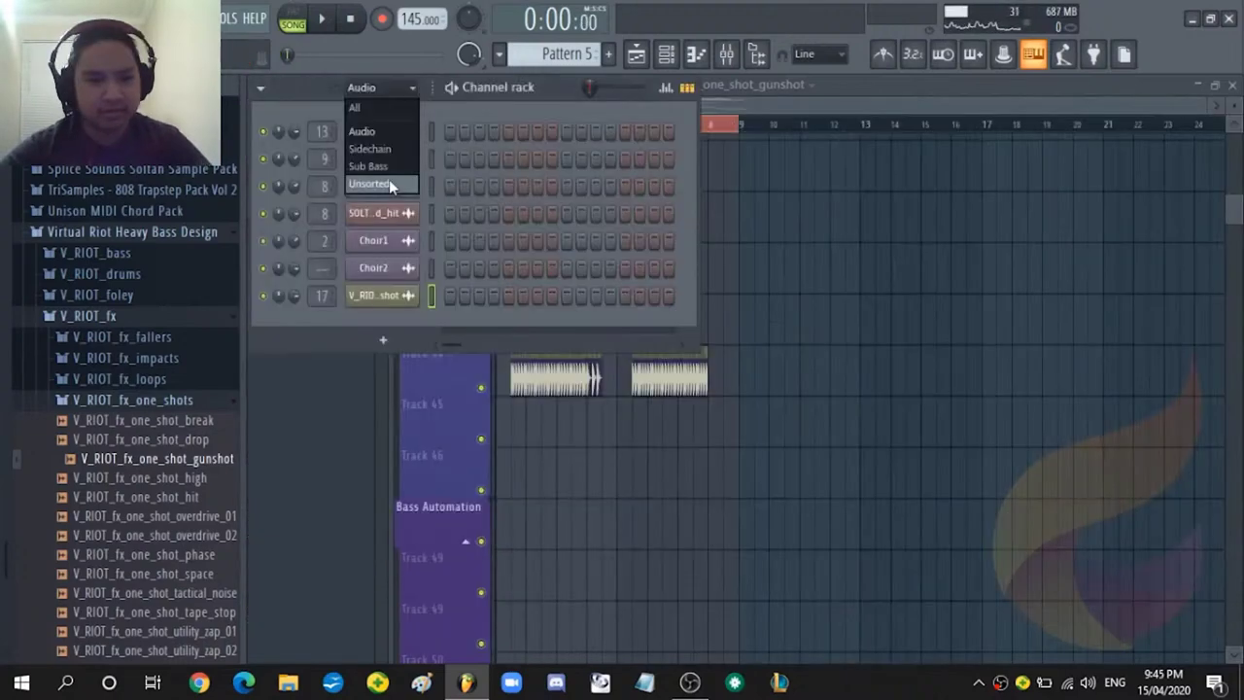
left_click(389, 184)
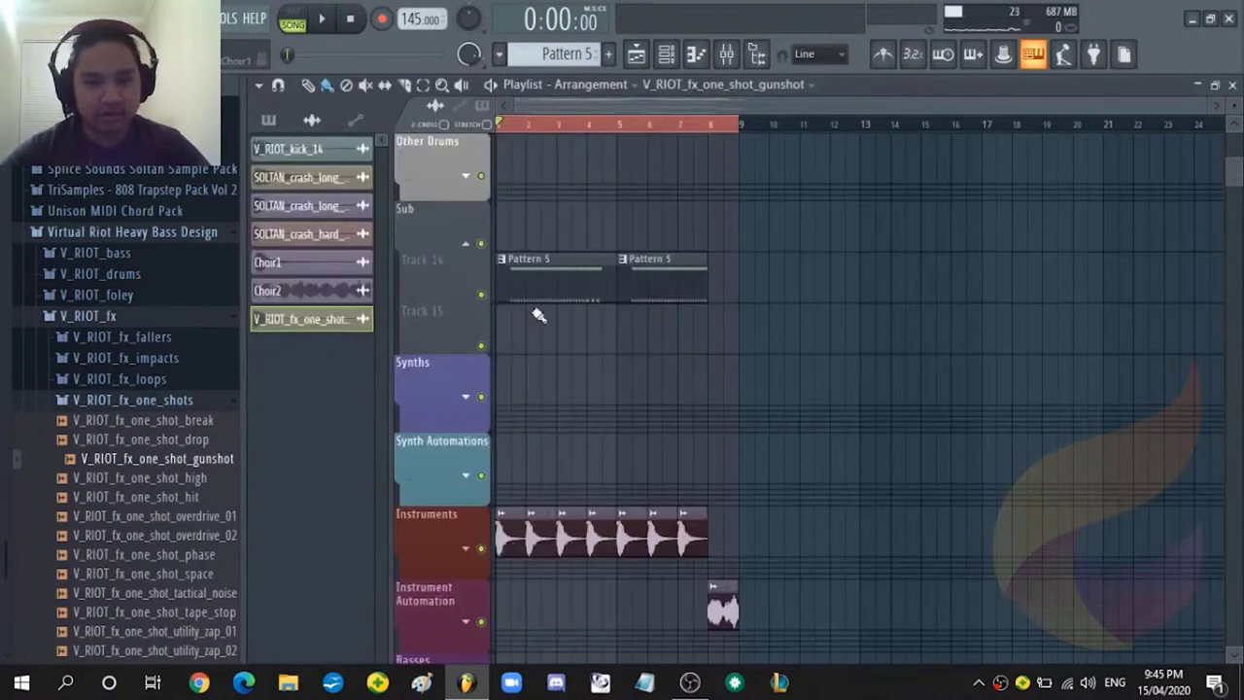
Show the Sub Bass channel group in the Channel rack.
left_click(667, 54)
left_click(379, 88)
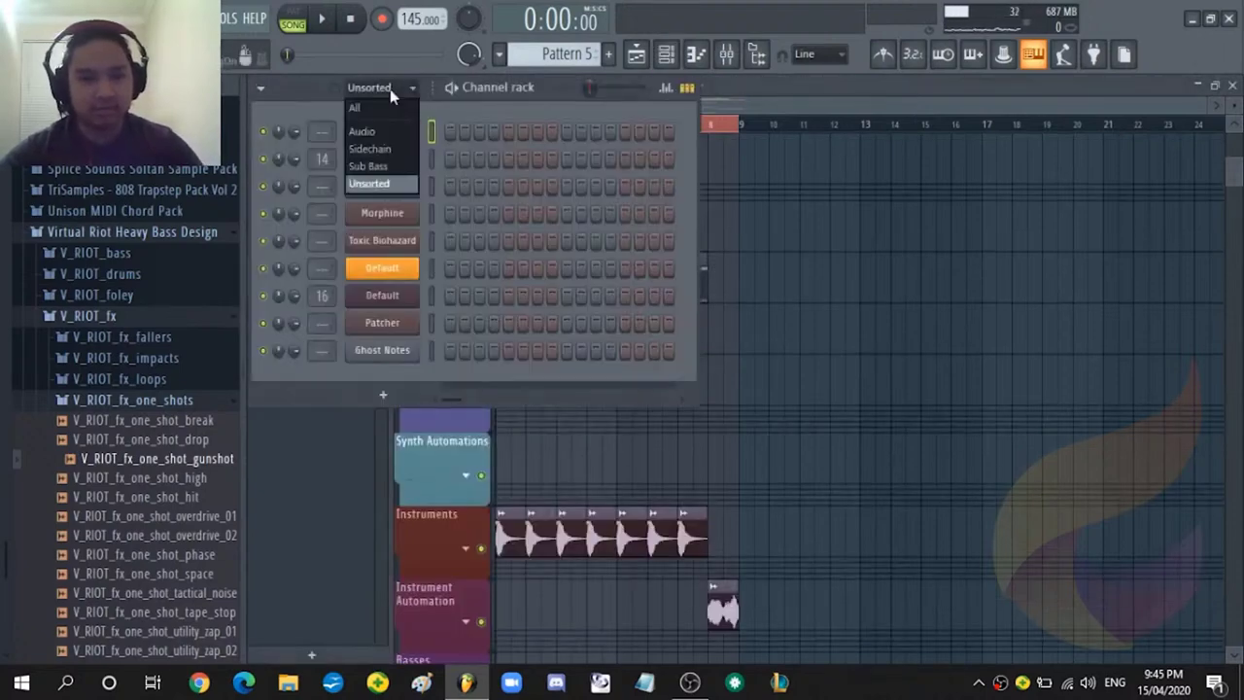
left_click(388, 166)
Switch to Pattern 6 and play the Harmor Prism Reese's D#2 and D#3 notes.
left_click(610, 54)
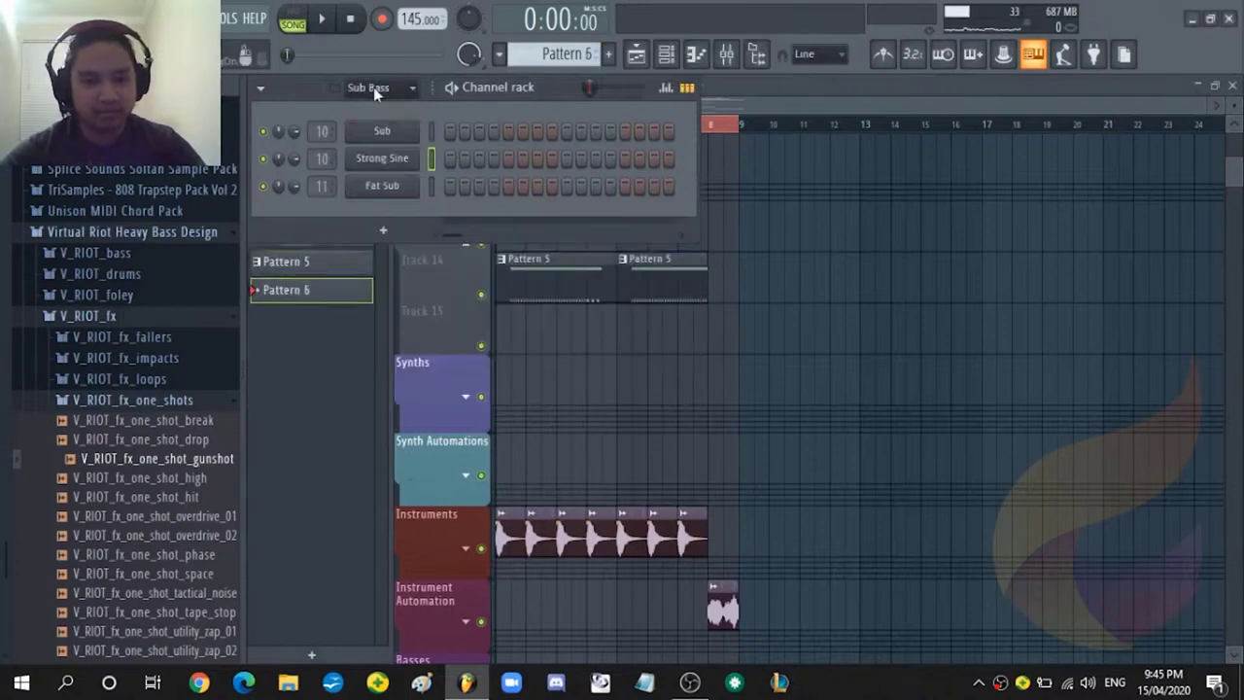
left_click(379, 87)
left_click(389, 184)
left_click(431, 134)
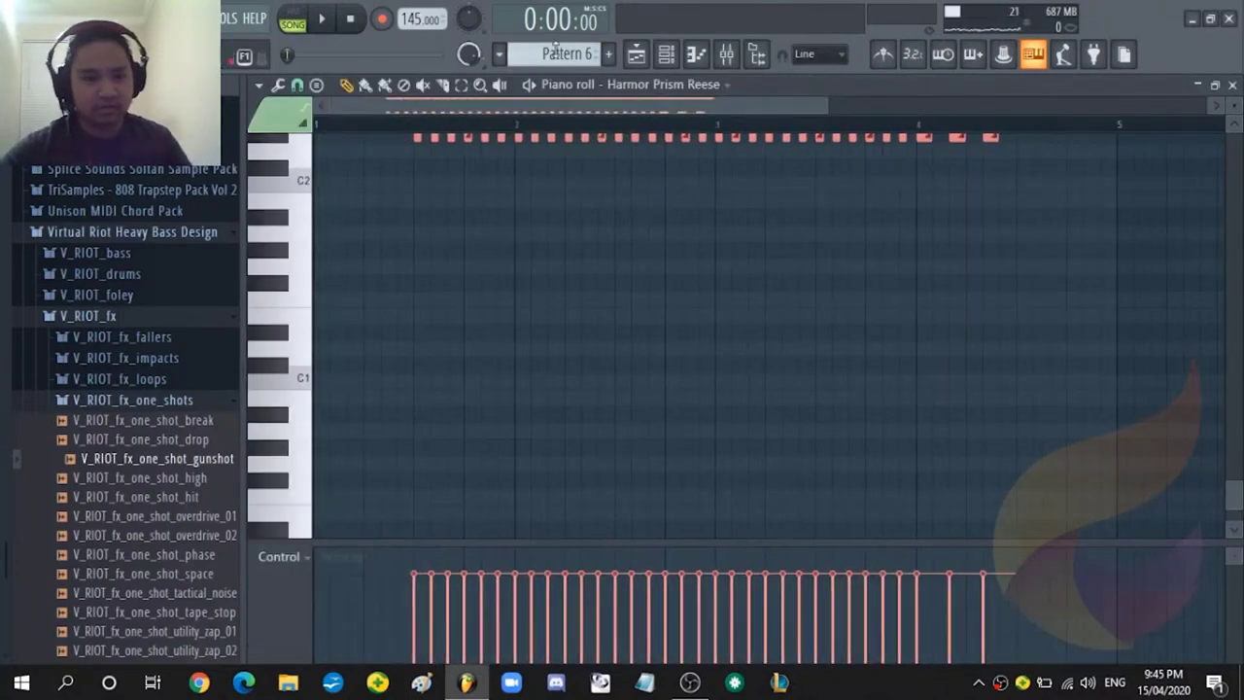
left_click(666, 53)
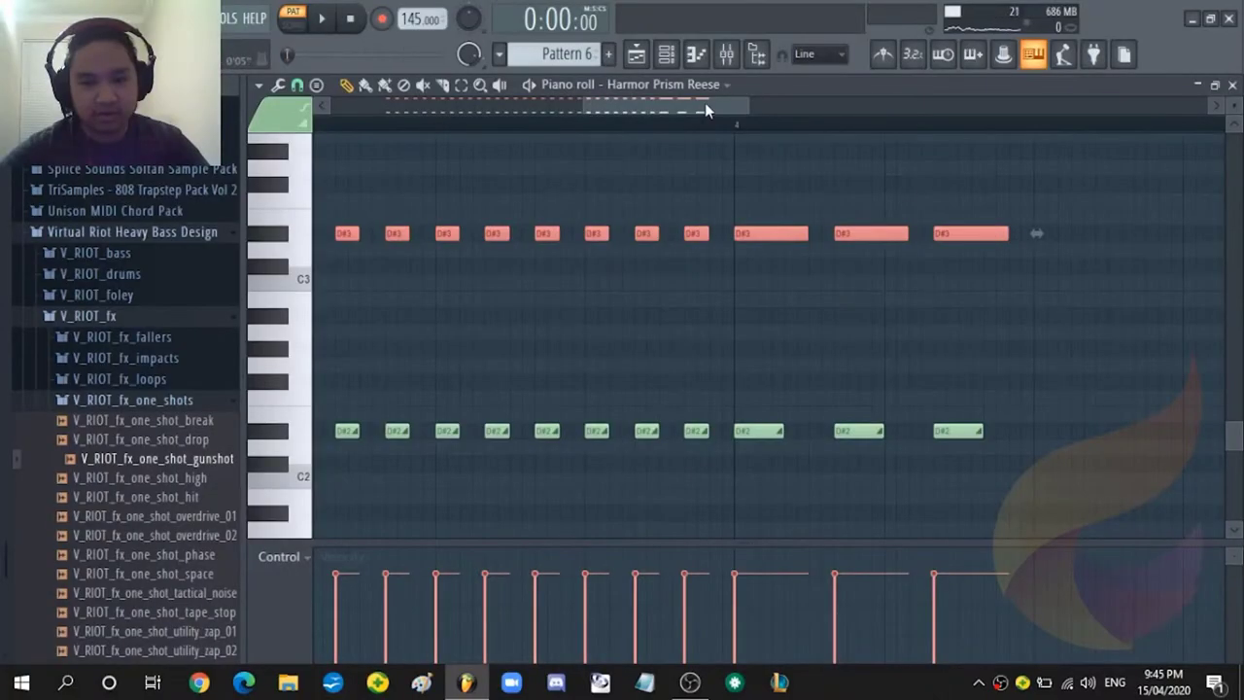
key("space")
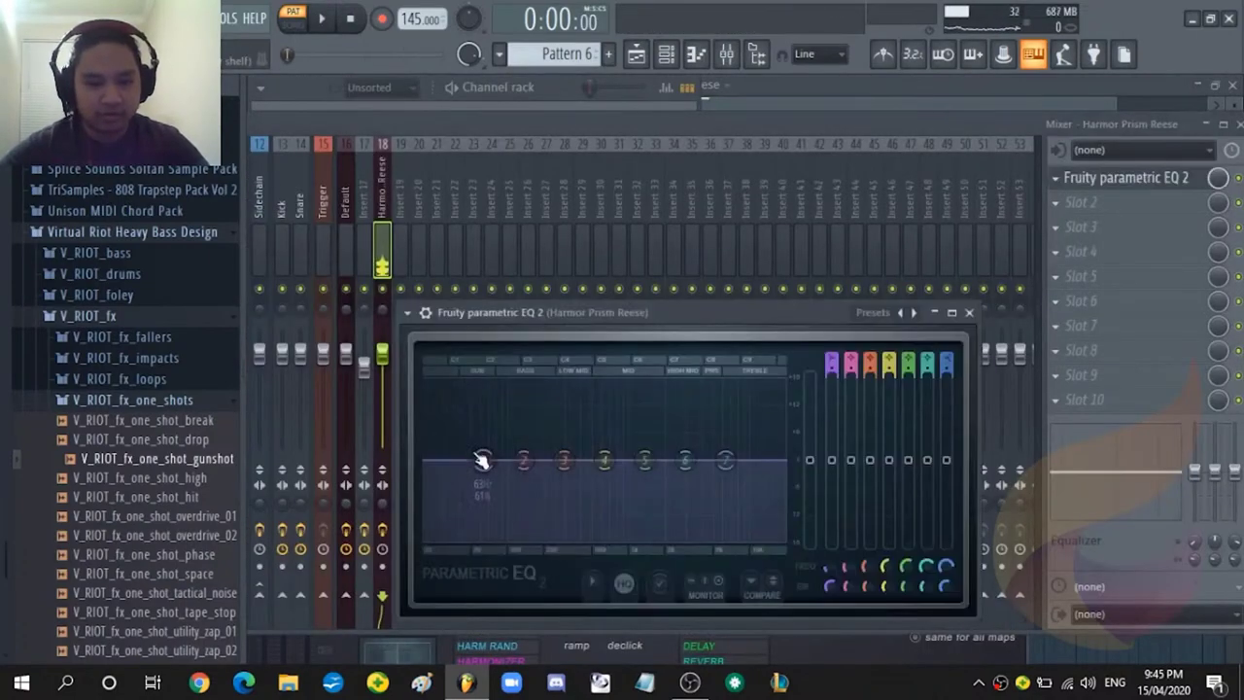
Load Fruity parametric EQ 2 on Insert 18 and route it only to the Bassline track.
right_click(478, 456)
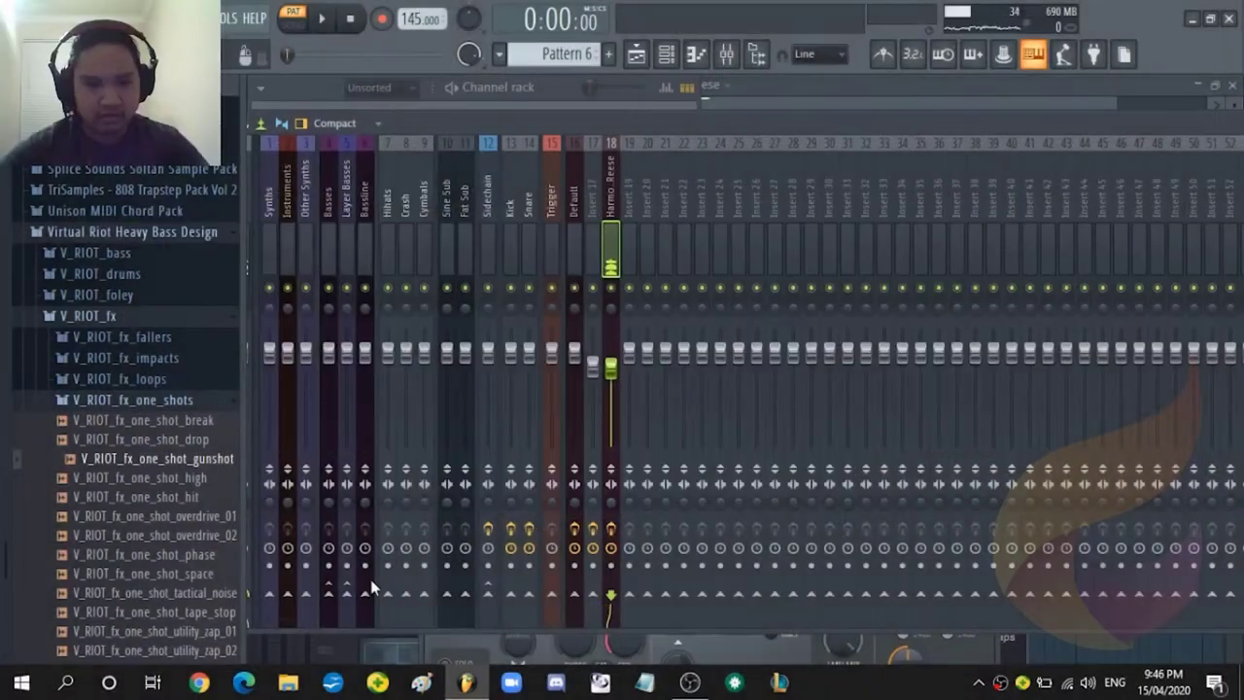
right_click(366, 596)
left_click(404, 599)
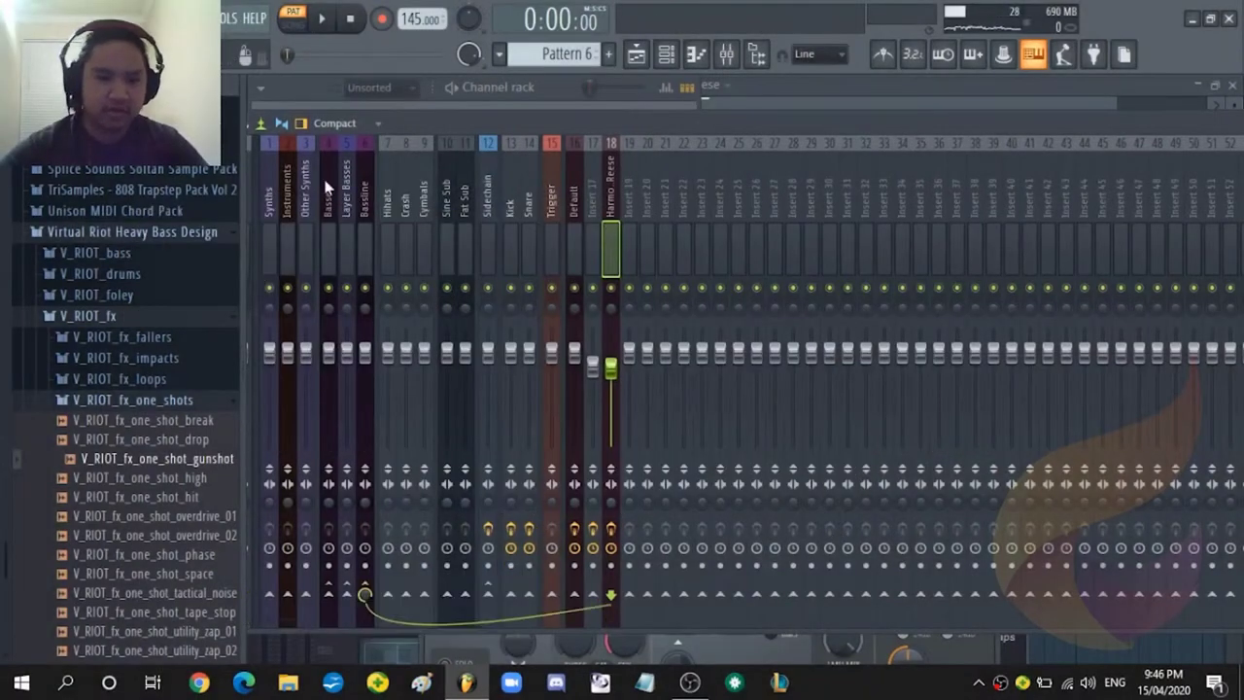
left_click(635, 57)
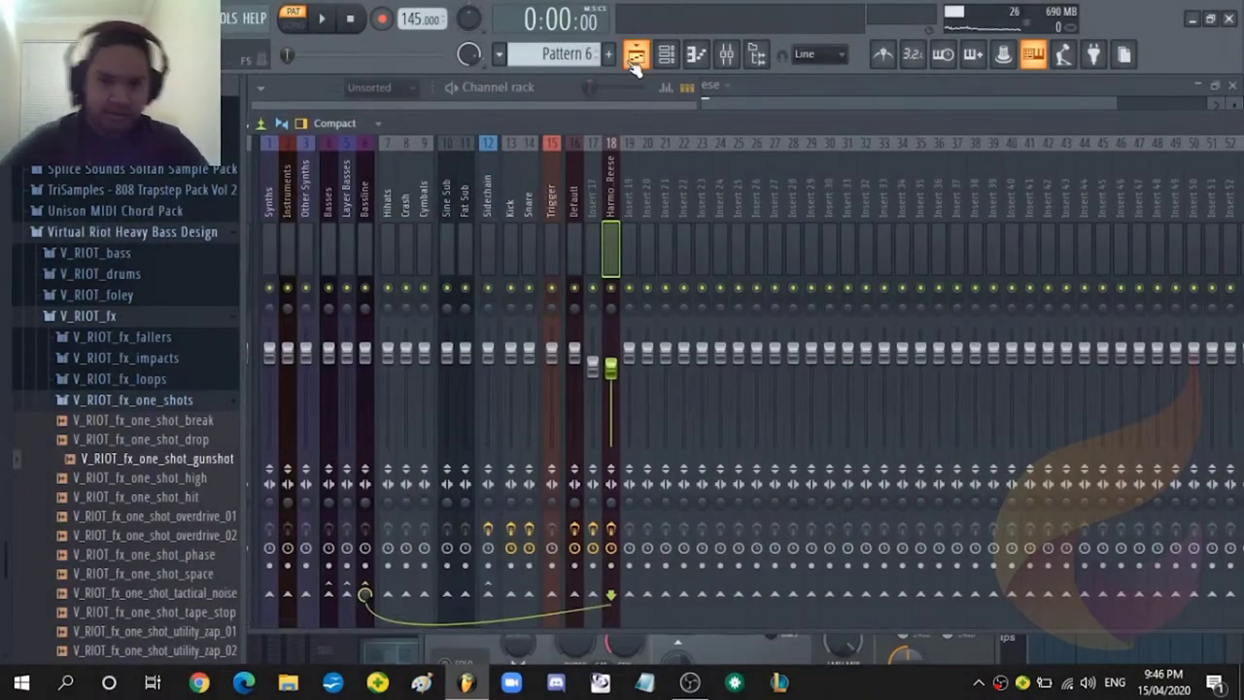
Switch to Song mode and play the arrangement to hear the layers.
key("l")
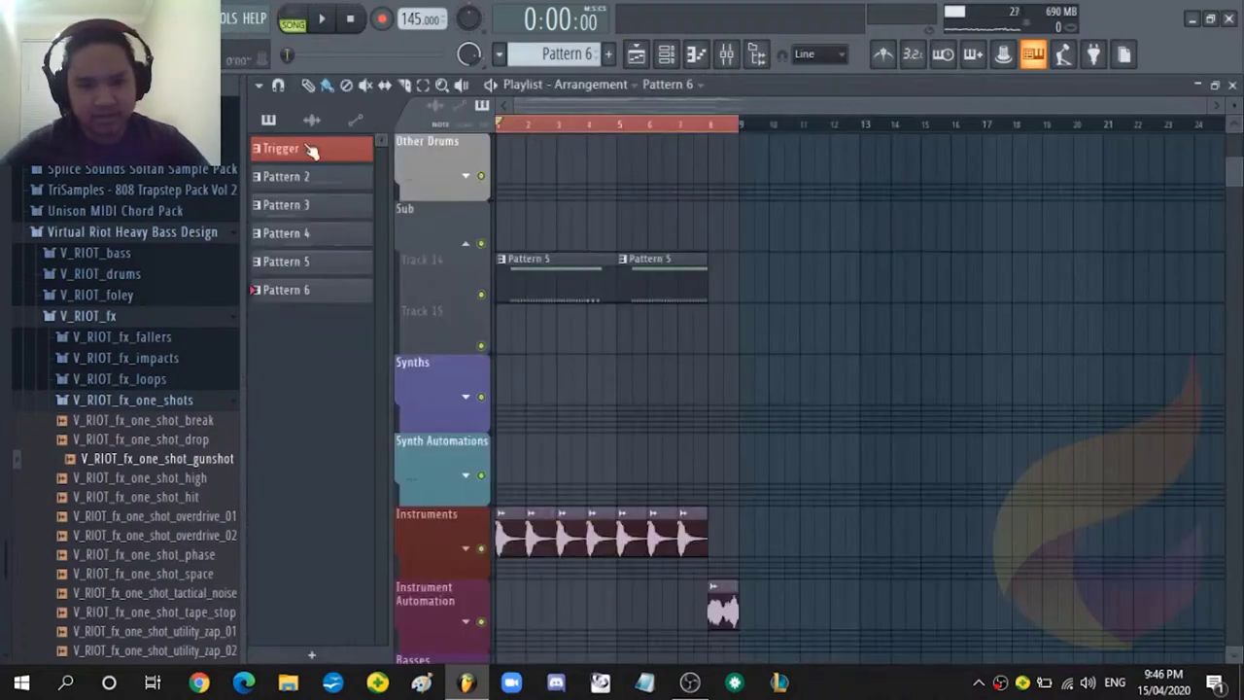
scroll(565, 114, "up", 2)
scroll(668, 283, "down", 5)
key("space")
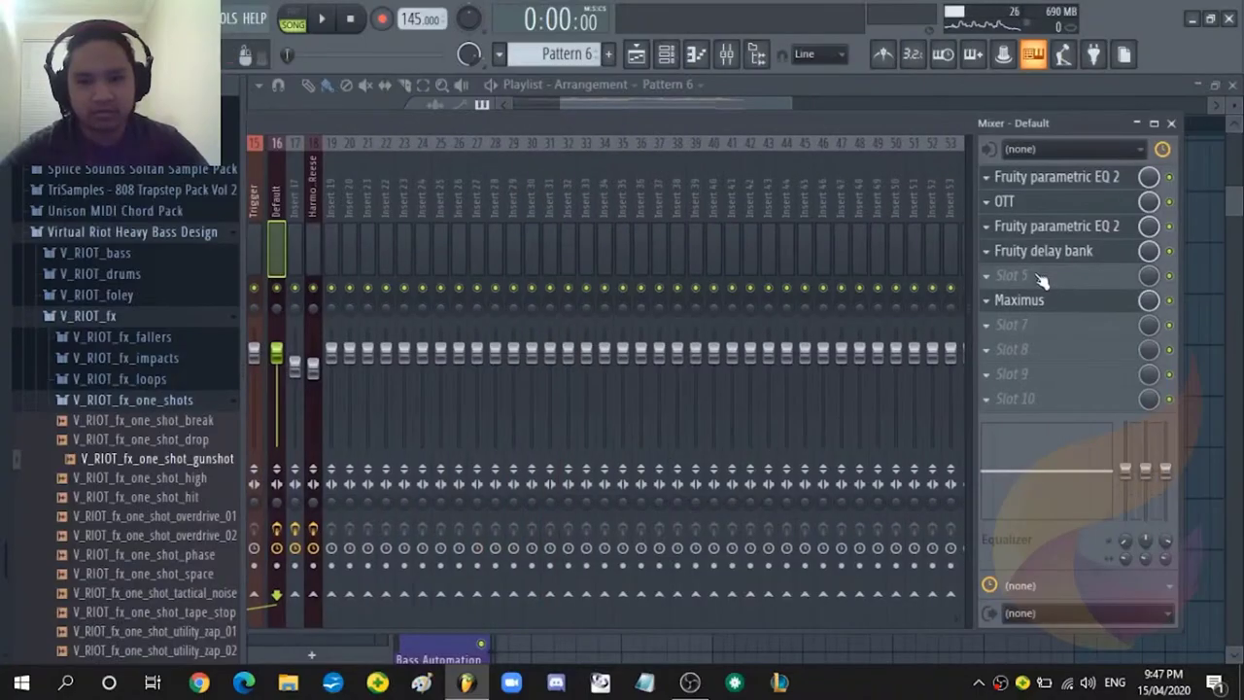
Add Fruity Stereo Enhancer to the Default insert's empty slot, then reopen the Playlist and Channel rack.
left_click(1040, 283)
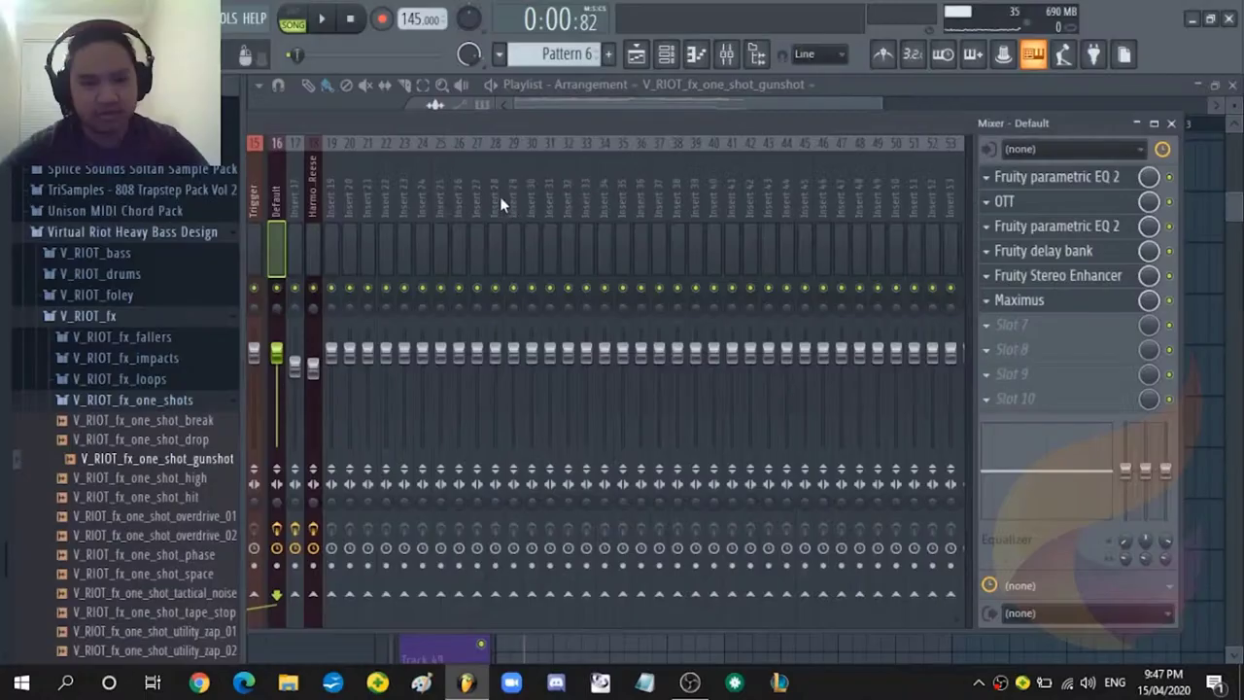
left_click(634, 113)
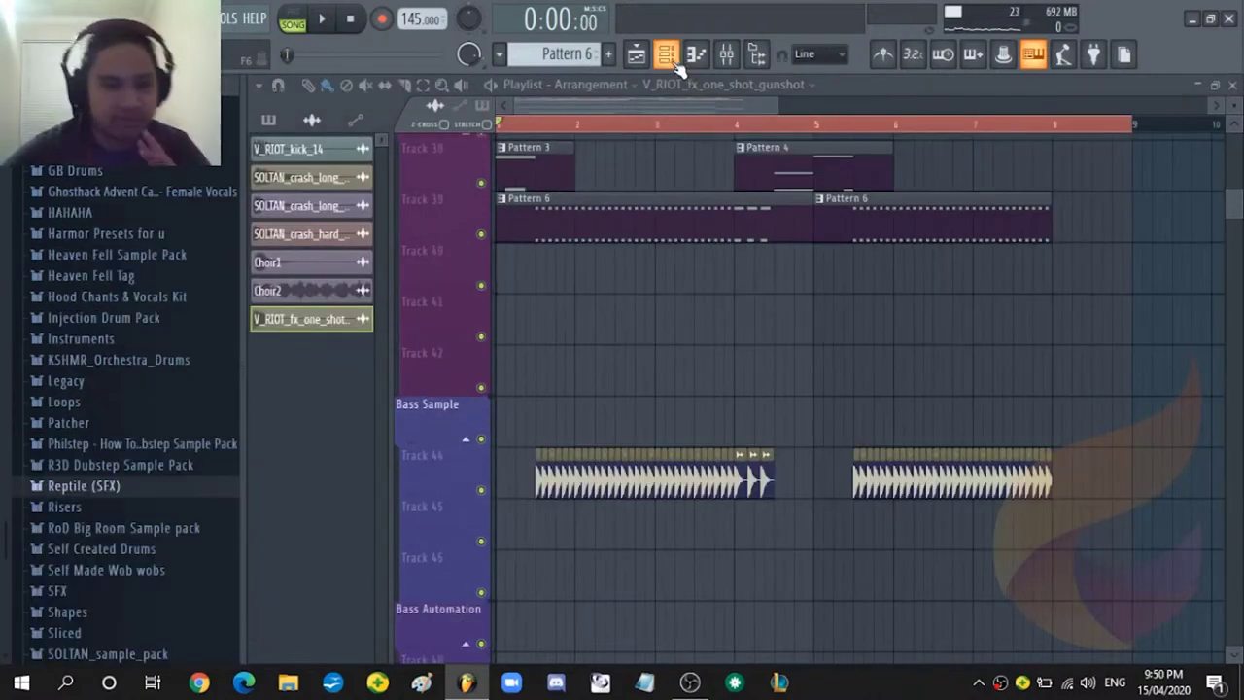
left_click(666, 54)
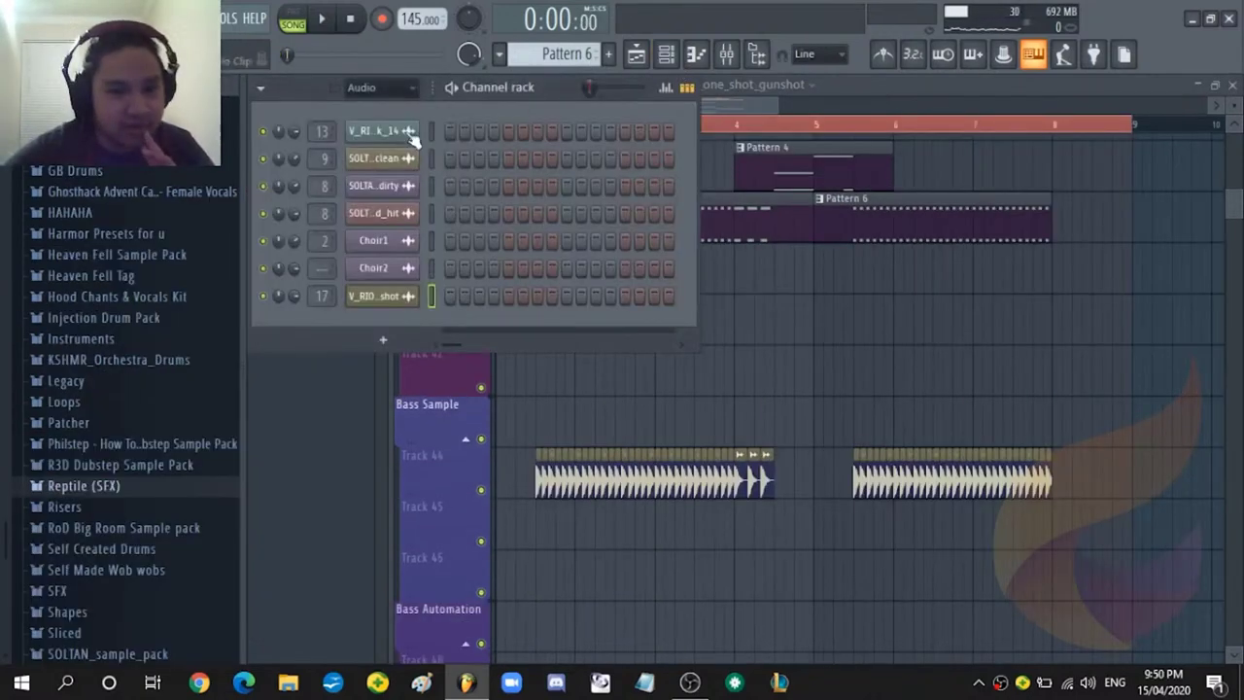
Load the V_RIOT_bass_glitch_angry sample as operator 2's waveform in the Default channel's Sytrus.
left_click(374, 88)
left_click(381, 184)
left_click(379, 268)
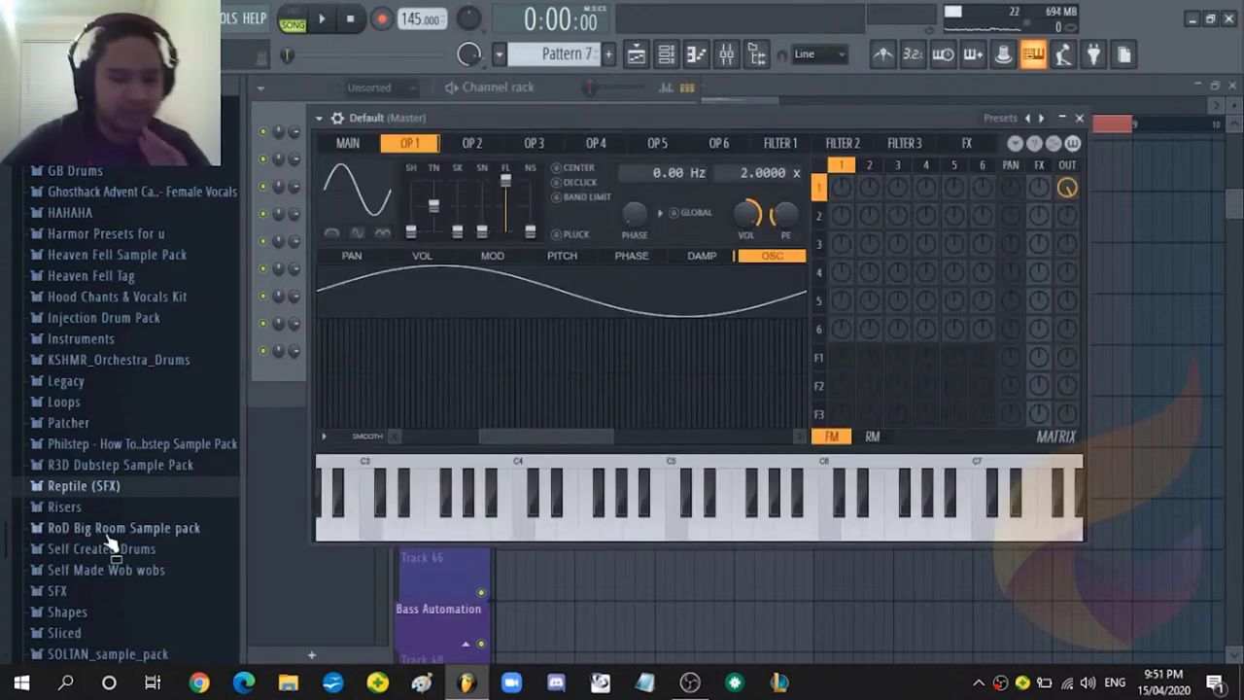
scroll(129, 389, "up", 3)
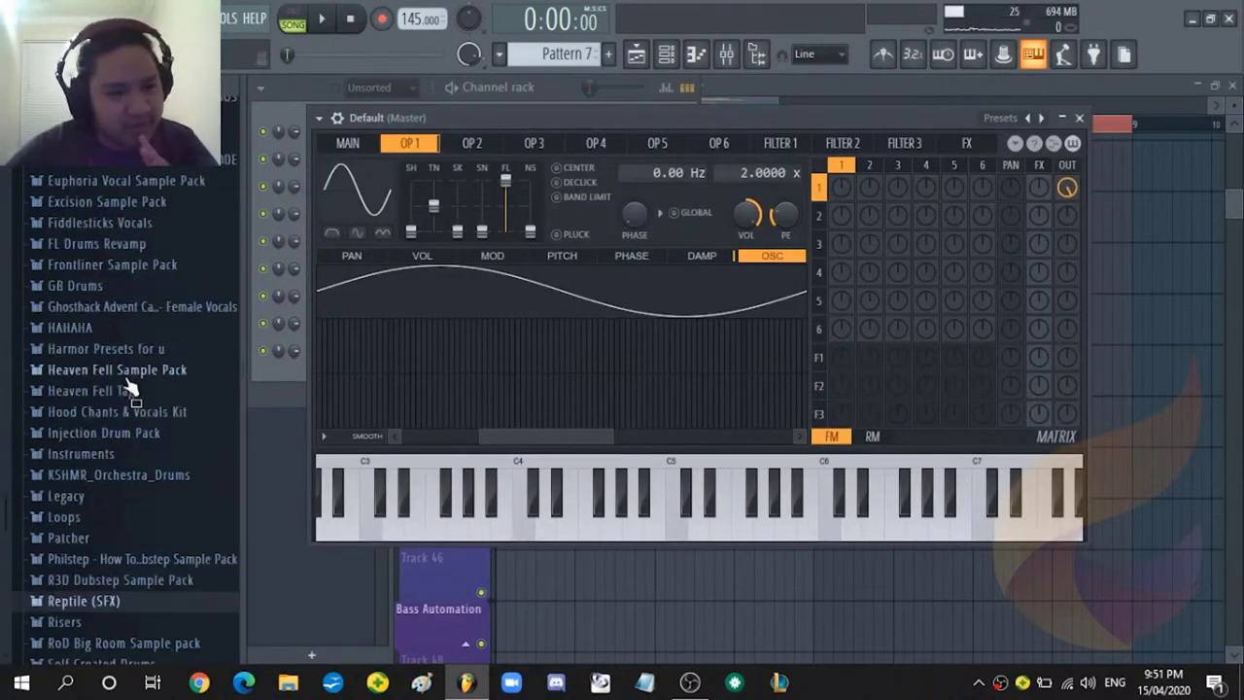
scroll(127, 389, "down", 8)
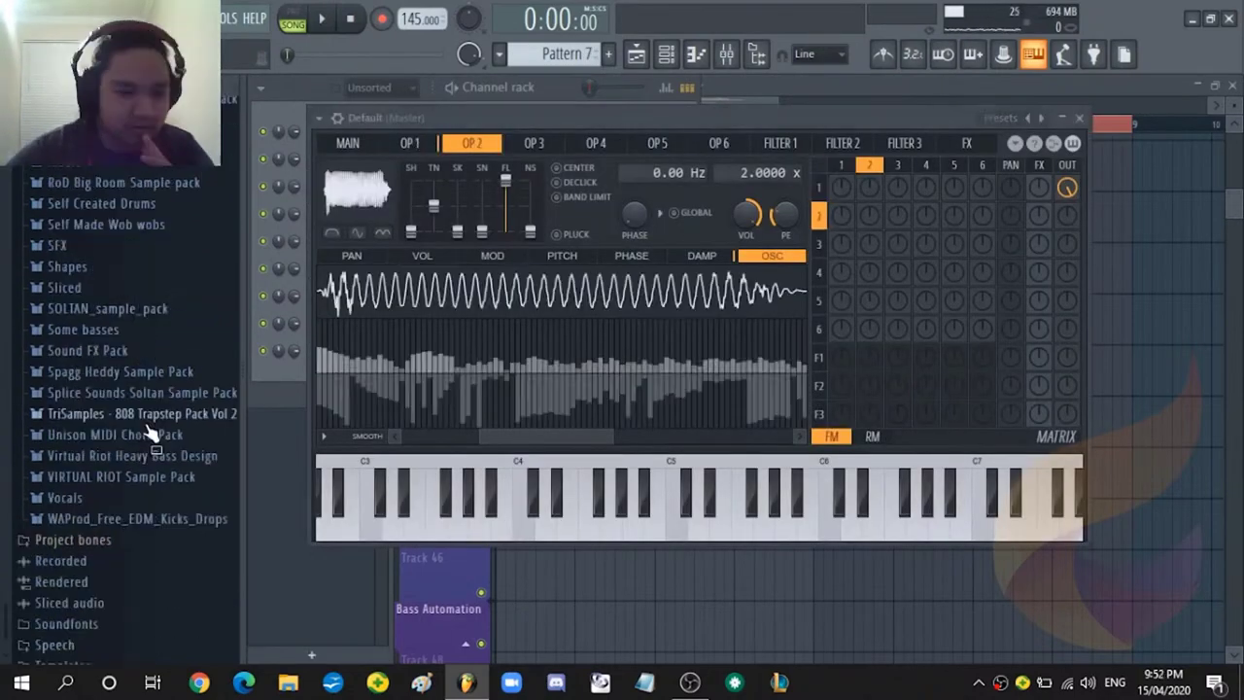
scroll(167, 508, "down", 4)
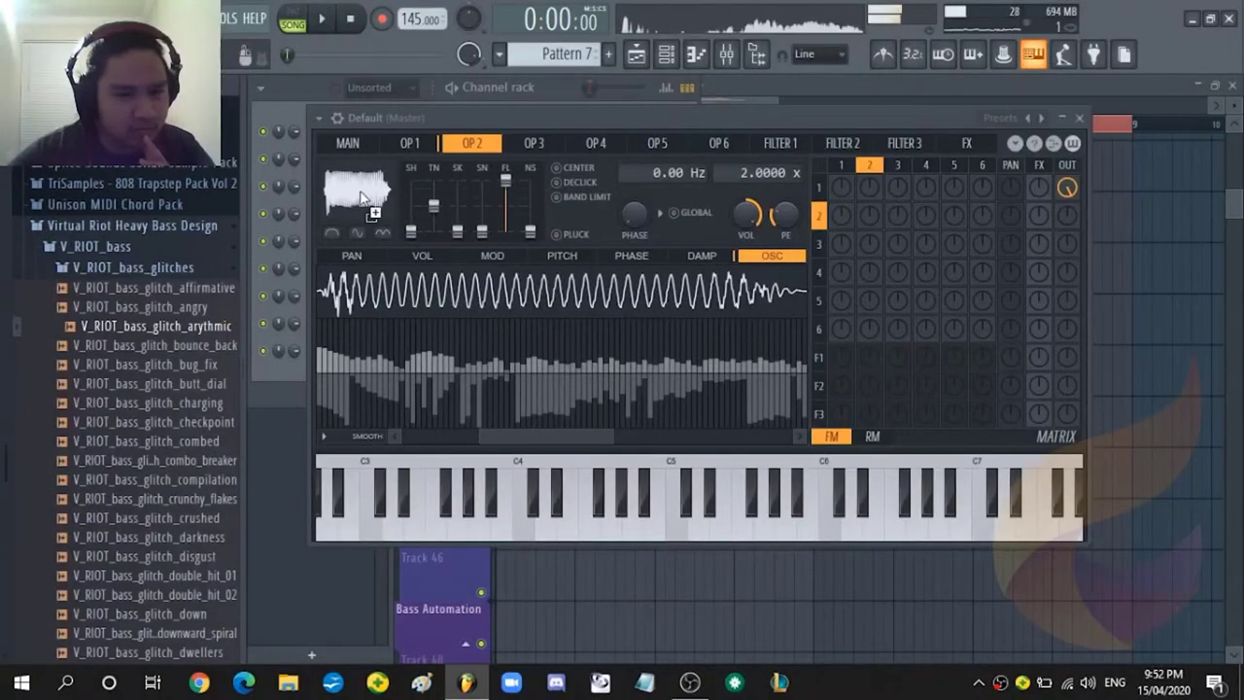
left_click_drag(136, 307, 357, 192)
Audition the glitch through operators 1–3, then switch the matrix to ring modulation and show operator 4.
left_click(421, 151)
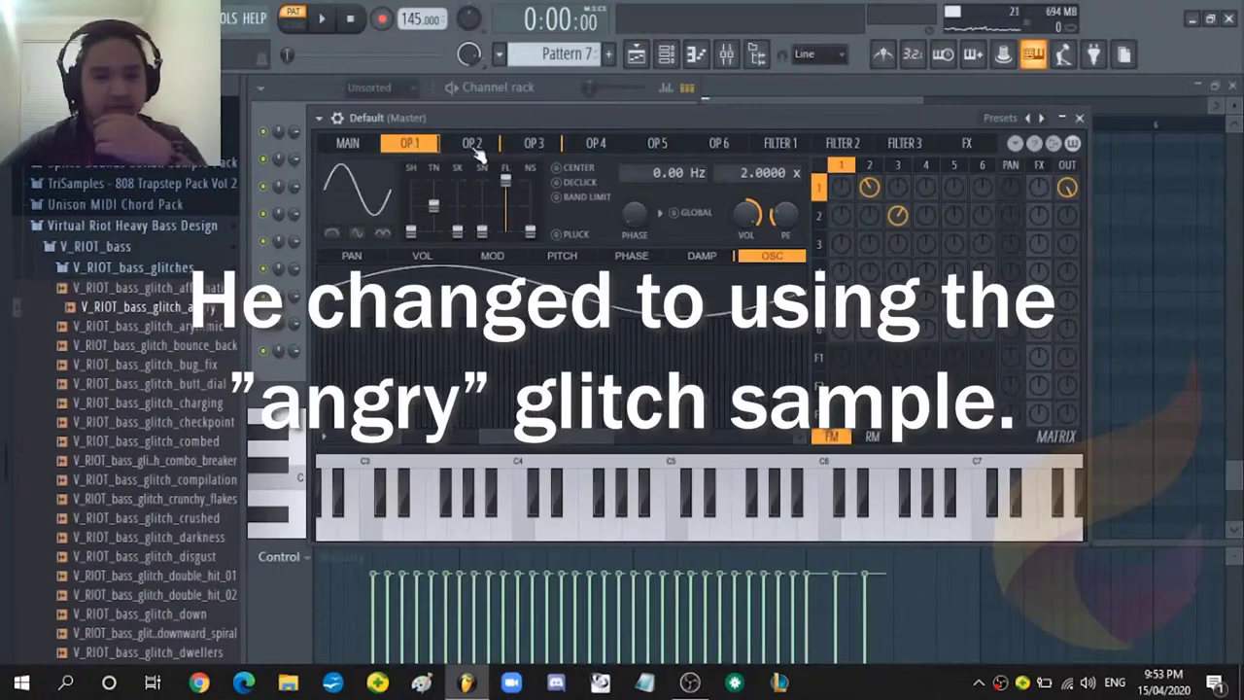
left_click(476, 151)
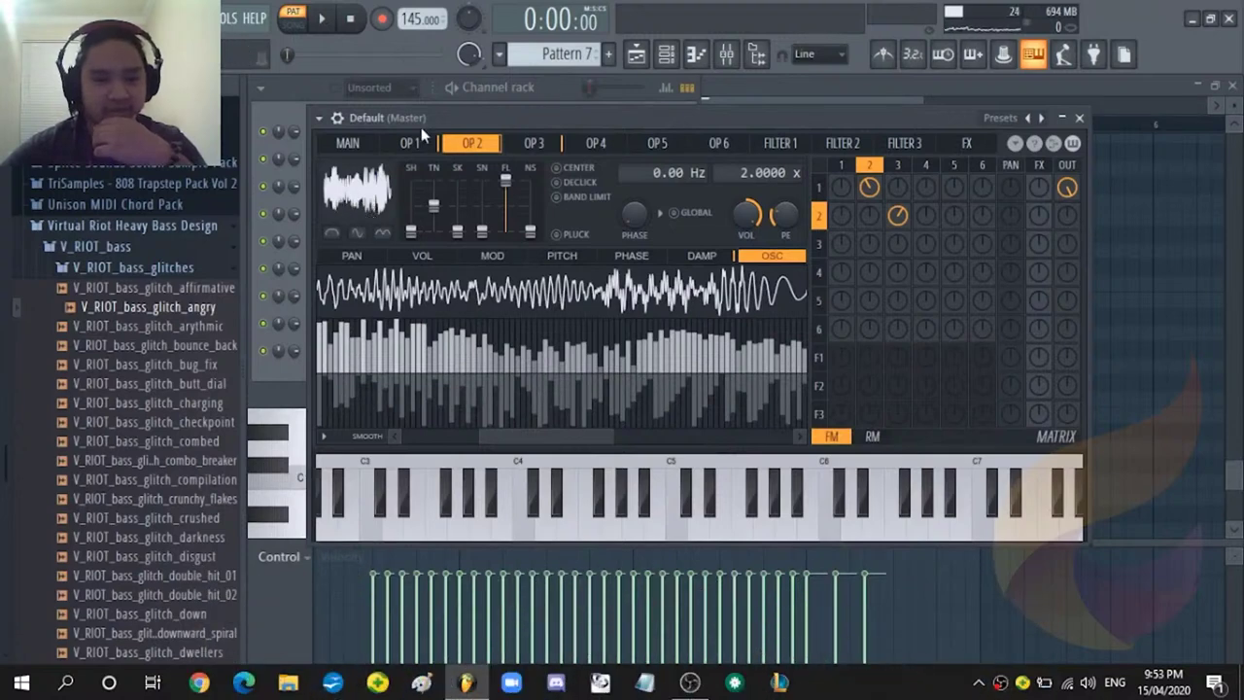
left_click(426, 146)
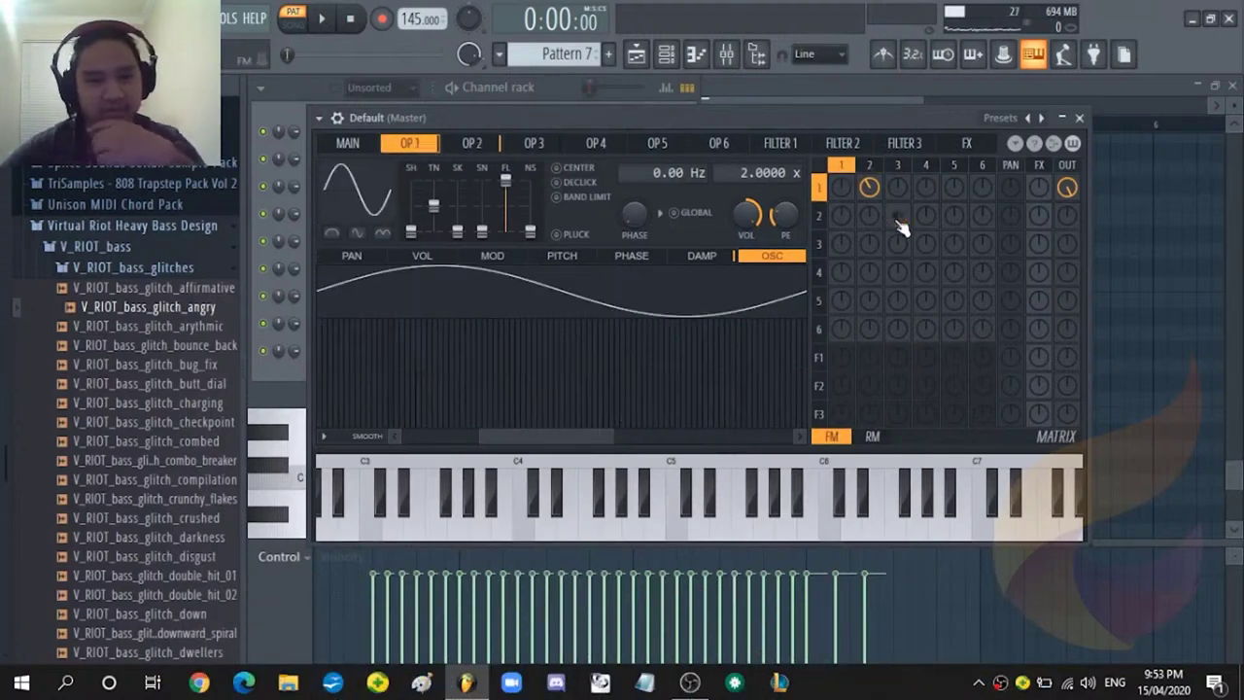
key("space")
key("space")
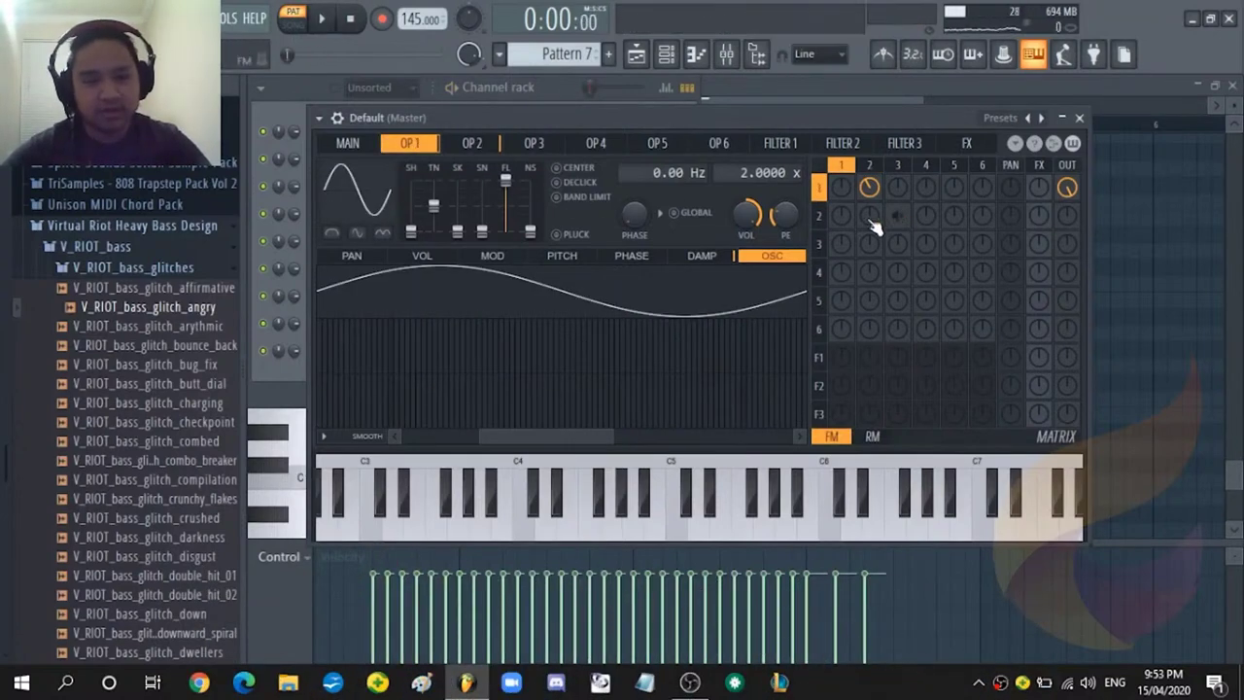
left_click(472, 146)
left_click(544, 147)
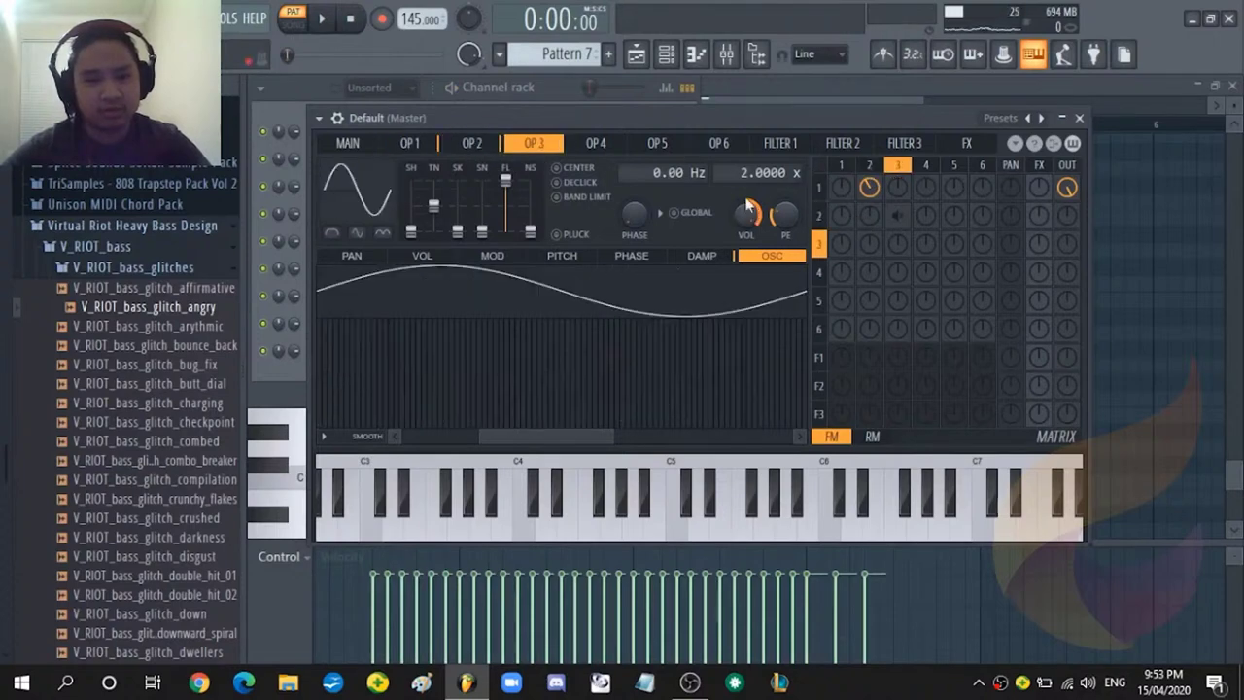
left_click(872, 436)
left_click(544, 171)
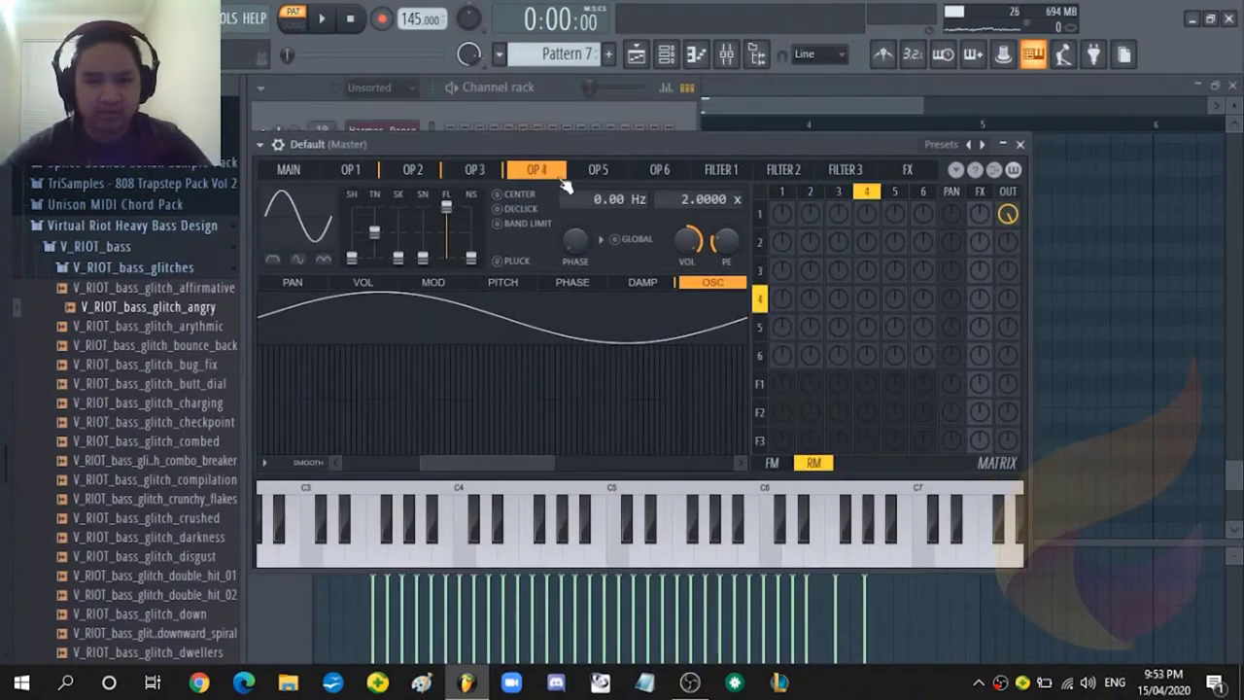
Raise the matrix knob so operator 4 ring-modulates operator 1.
left_click_drag(870, 220, 870, 206)
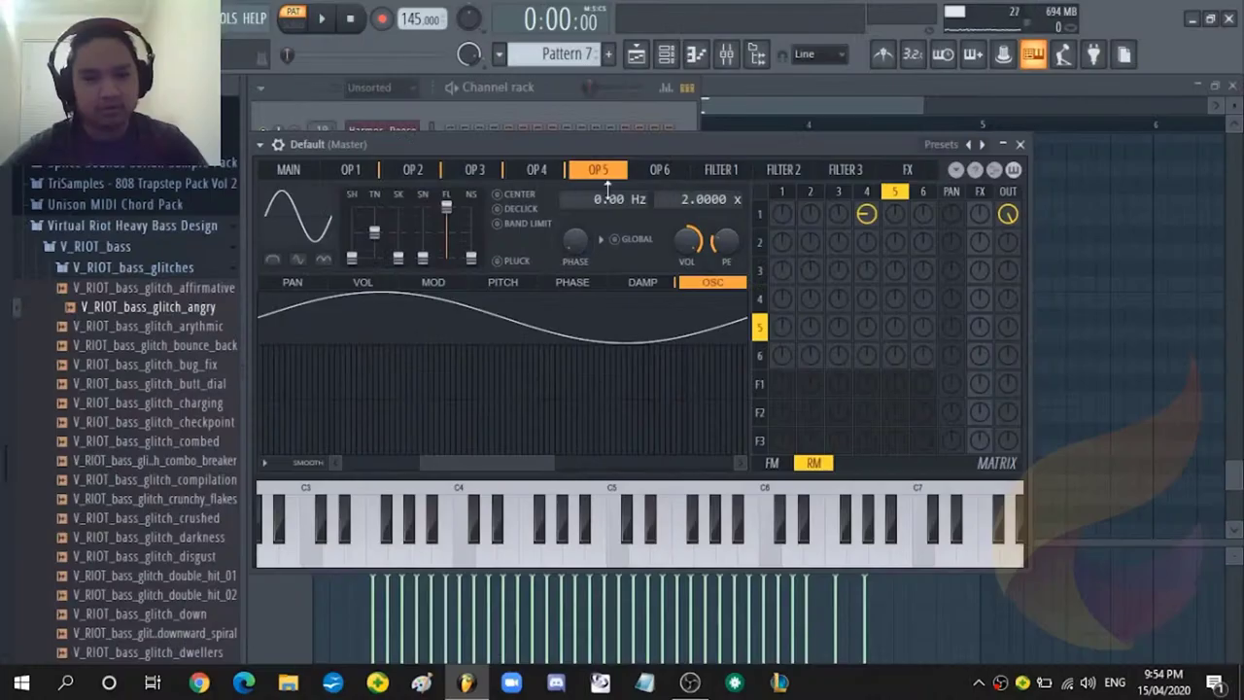
left_click(321, 99)
left_click(427, 181)
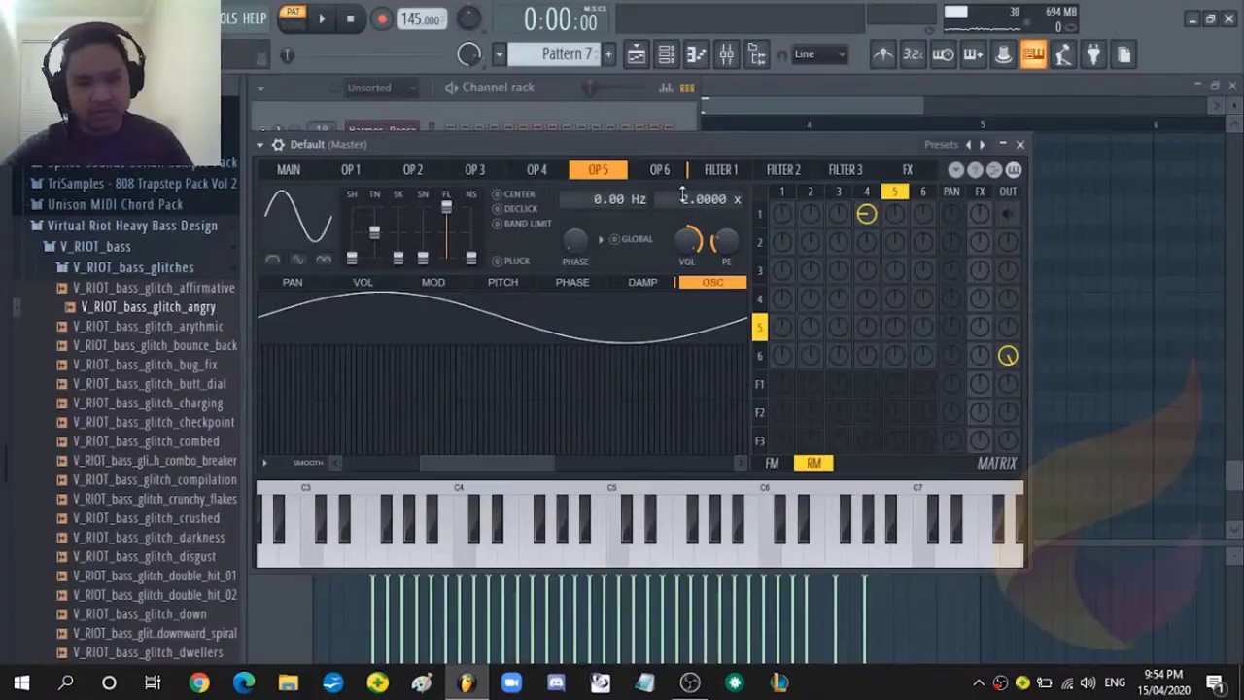
Raise operator 6's frequency ratio to 2 and a bit higher, then return to operator 1.
left_click(674, 171)
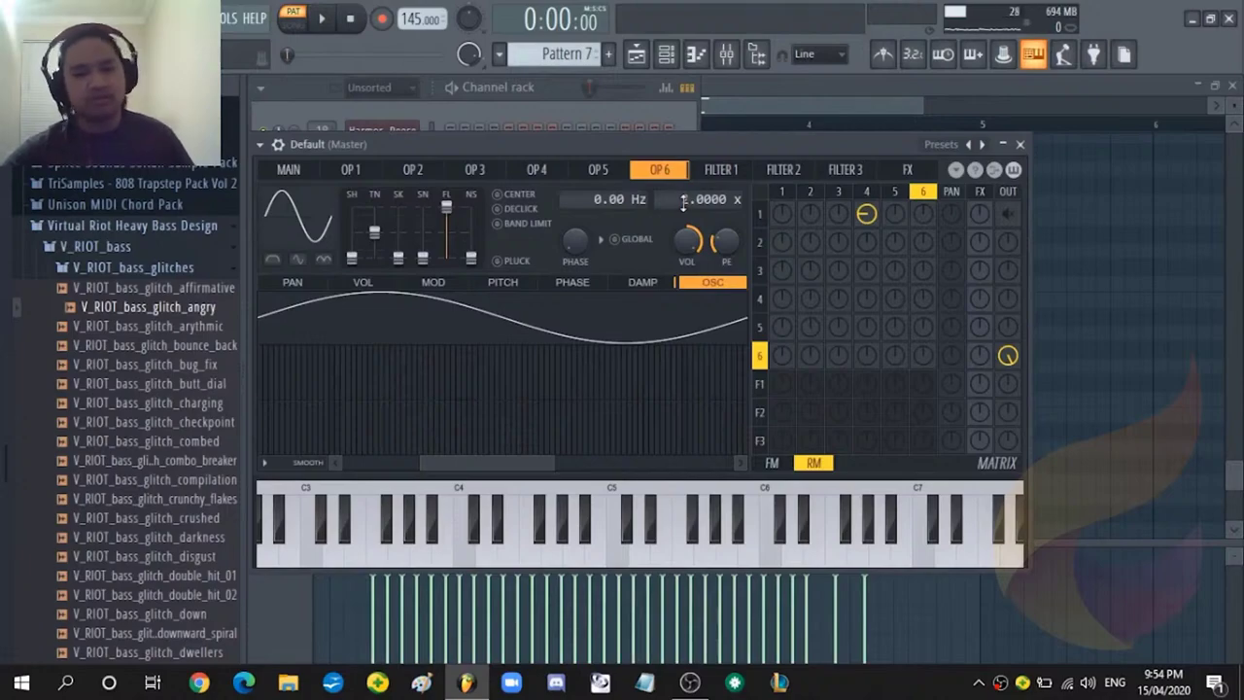
left_click_drag(683, 201, 684, 194)
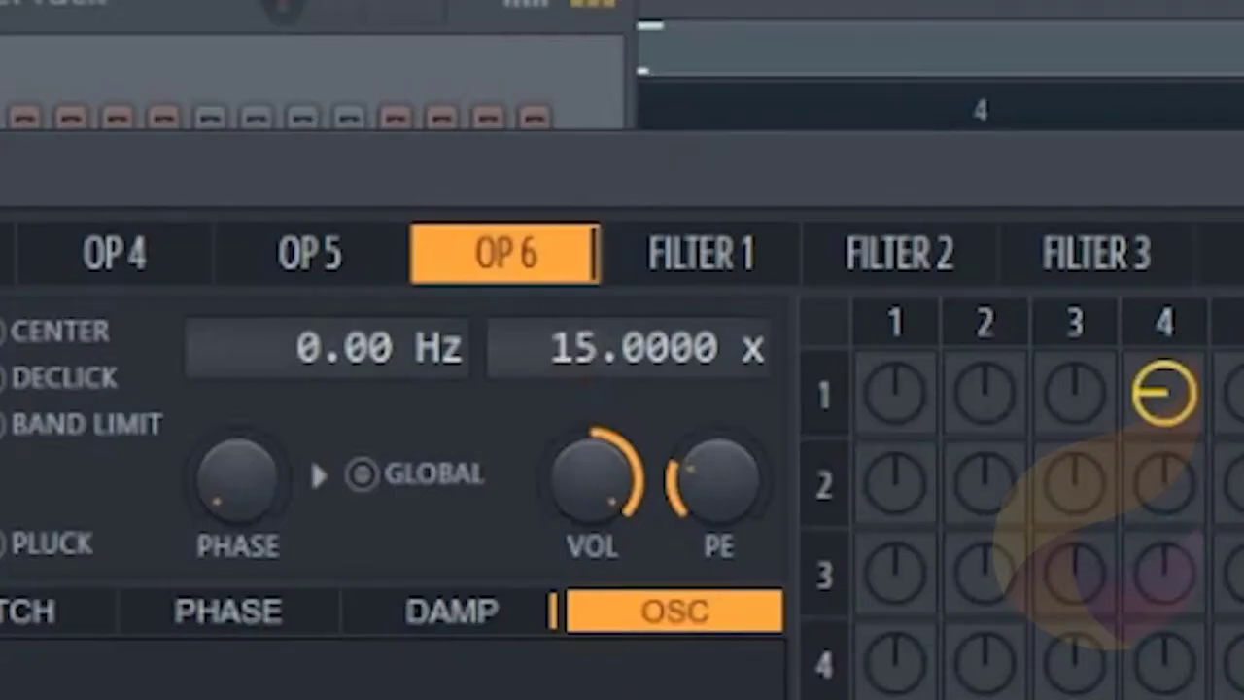
left_click_drag(583, 356, 583, 357)
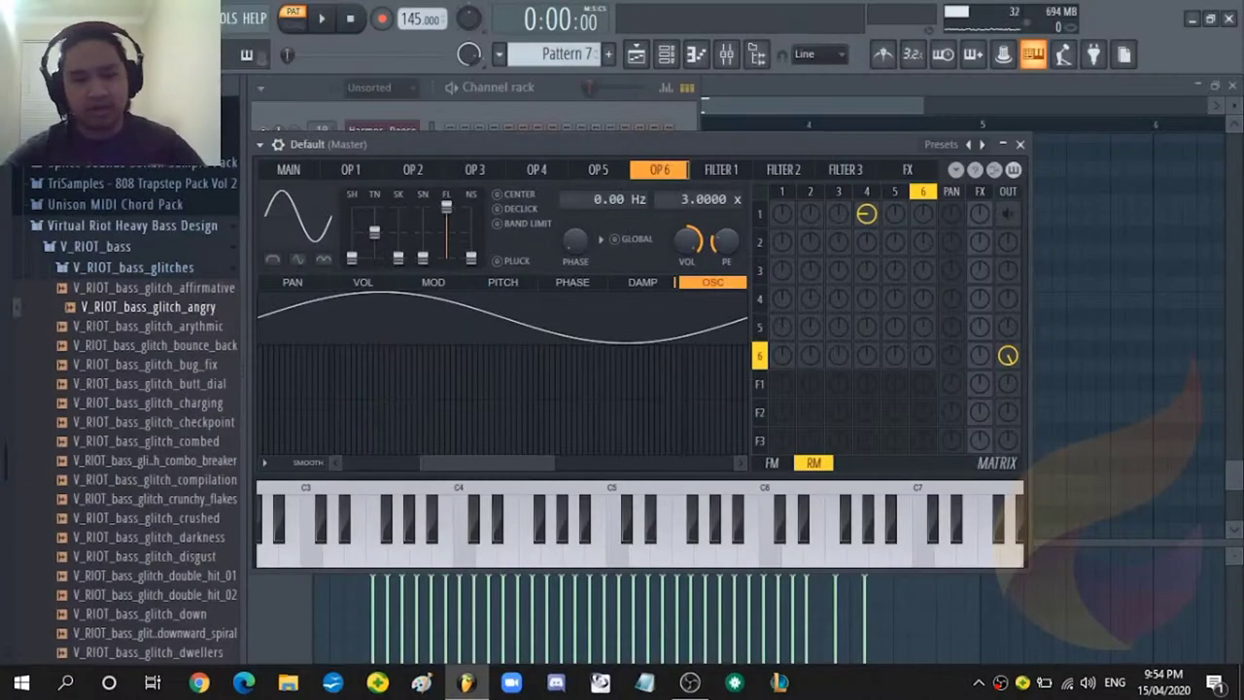
left_click(371, 173)
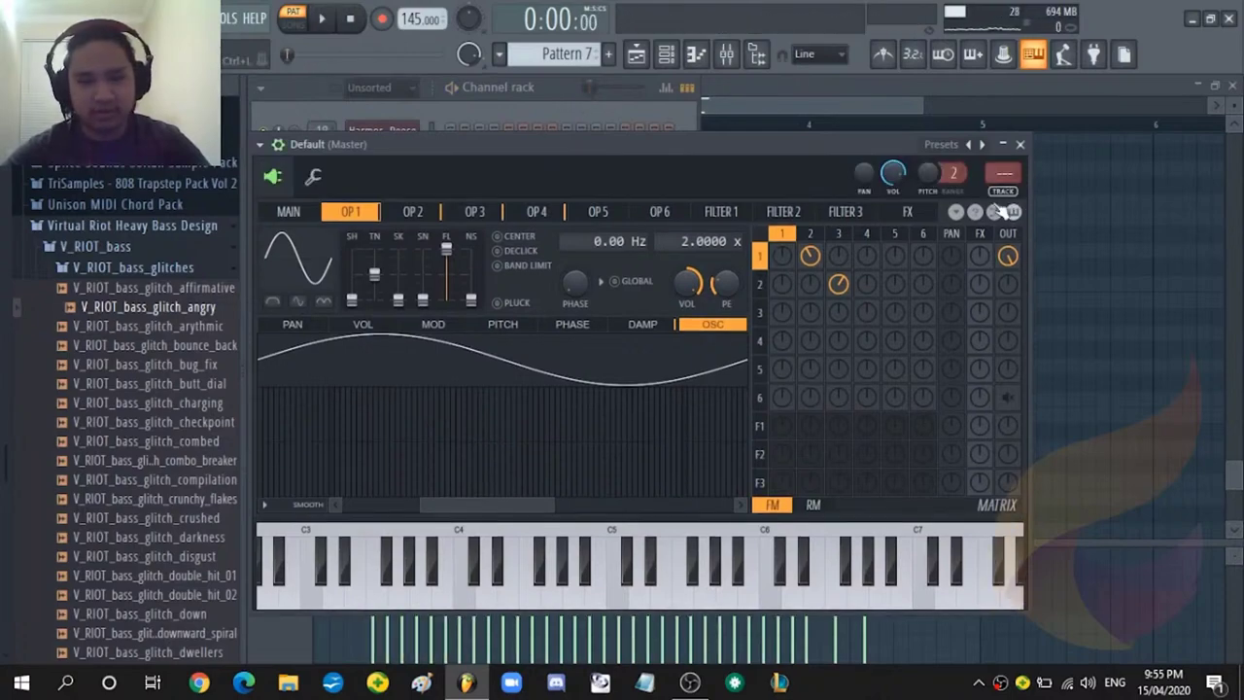
In the mixer, reshape insert 19's Fruity WaveShaper curve into a multi-peak zigzag wave.
key("F9")
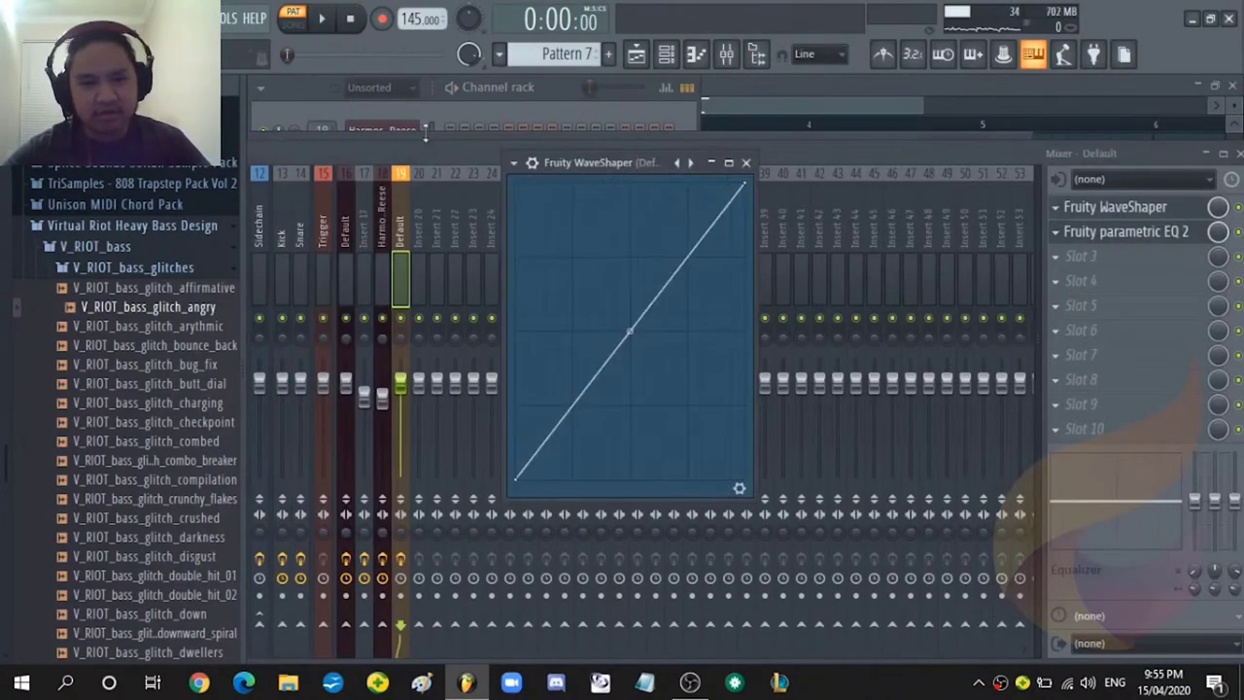
right_click(746, 185)
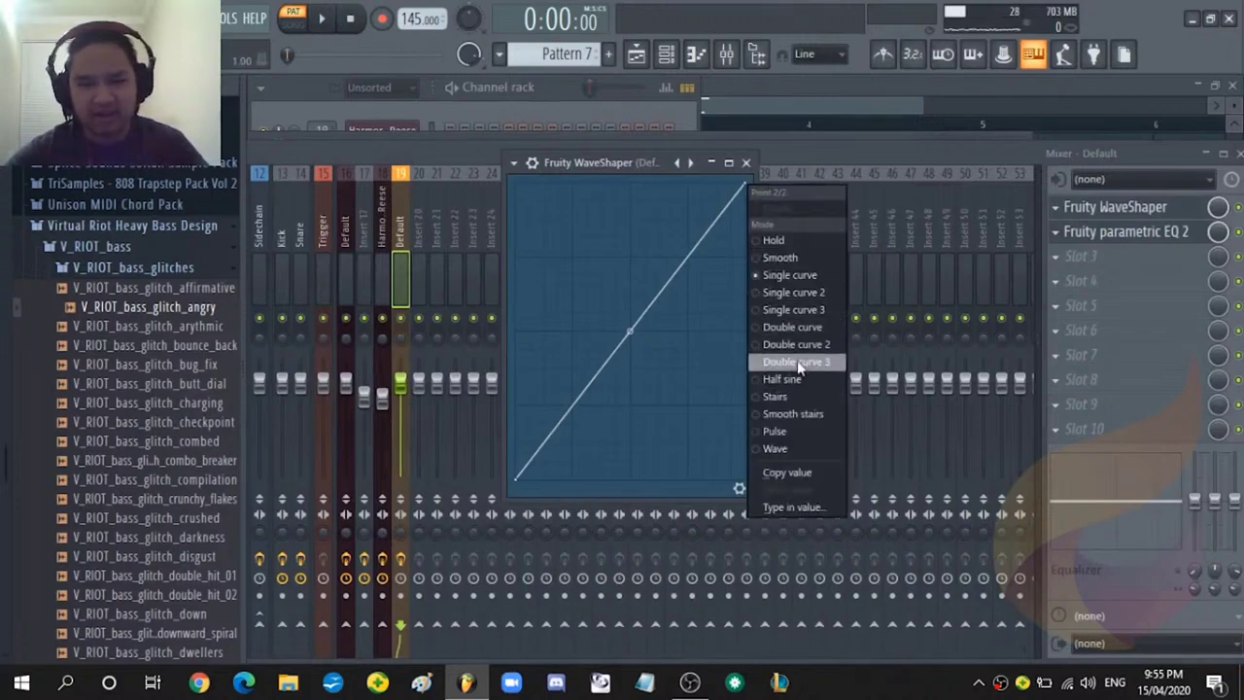
left_click(794, 450)
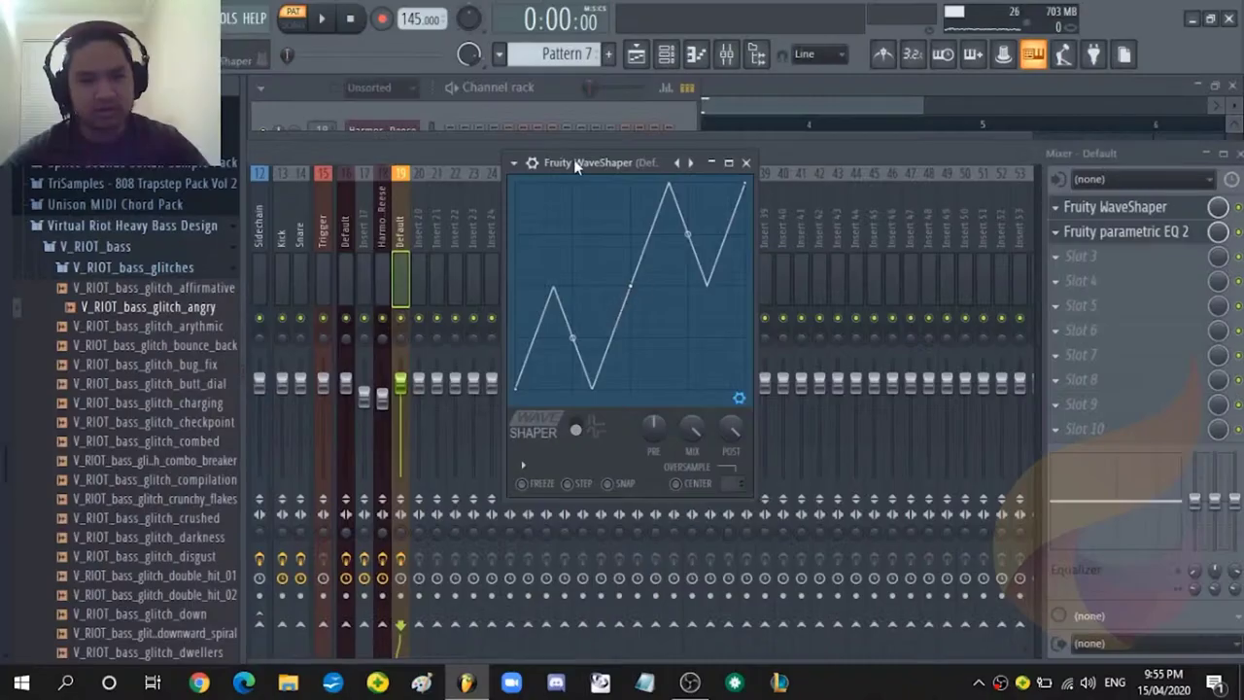
left_click_drag(574, 163, 578, 129)
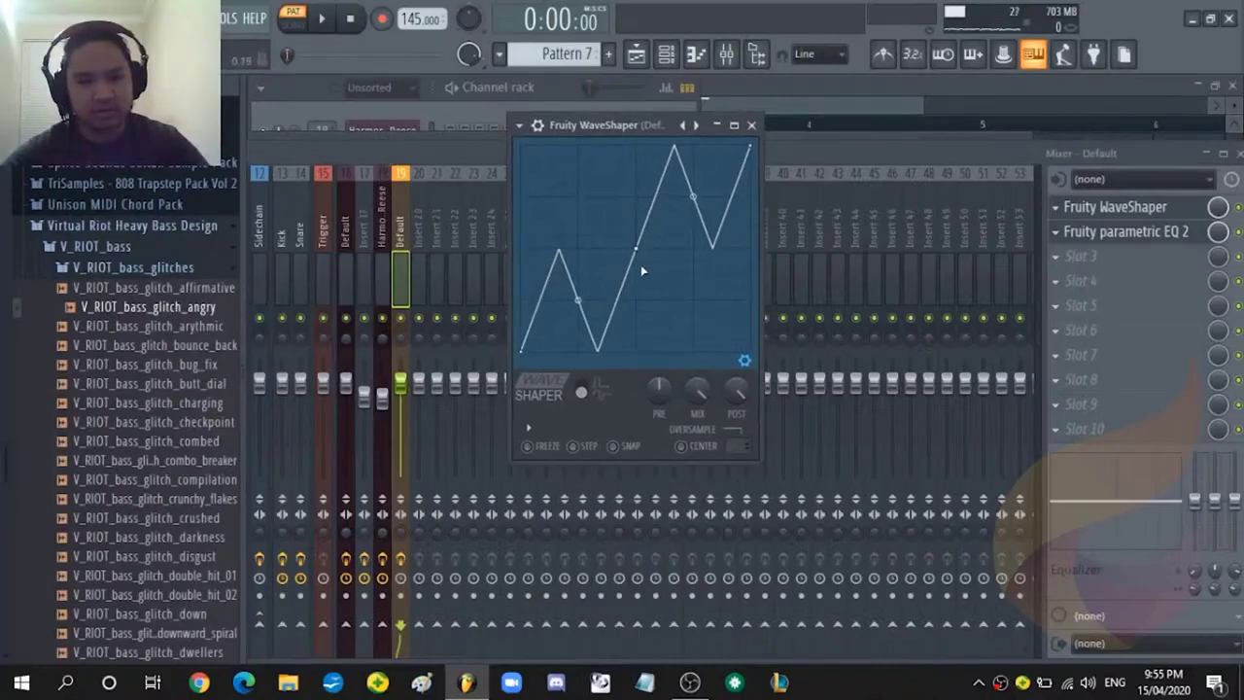
left_click_drag(559, 177, 1132, 250)
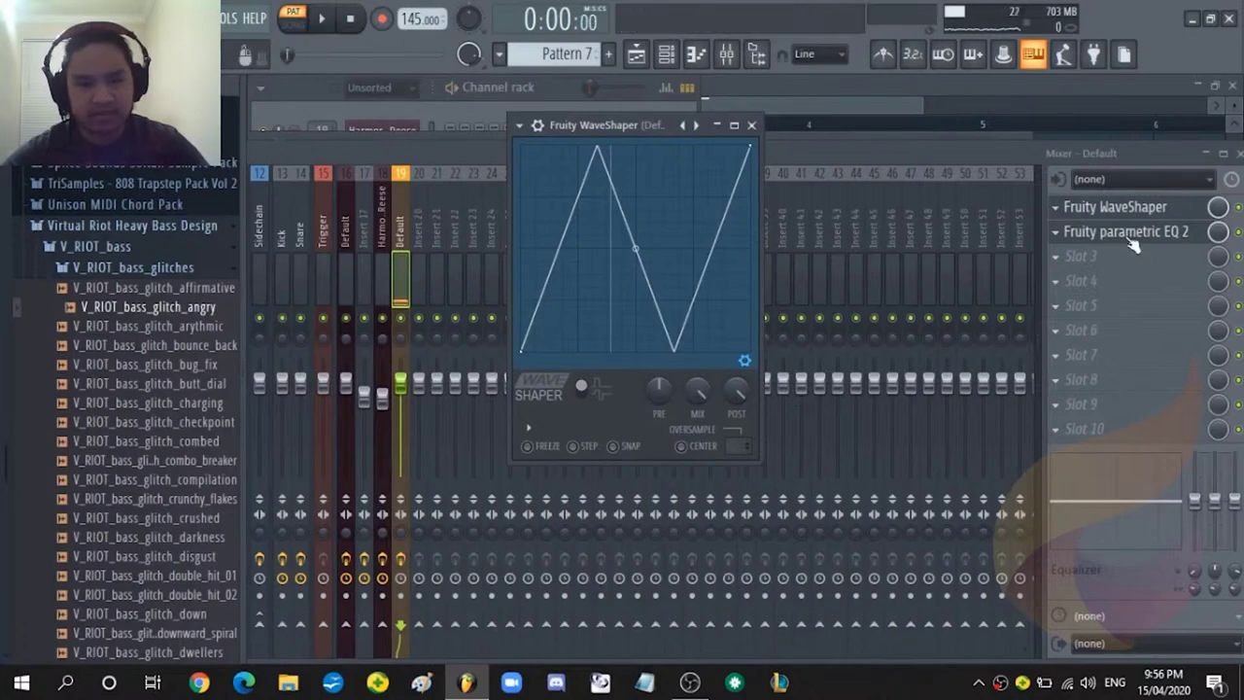
left_click_drag(660, 252, 612, 214)
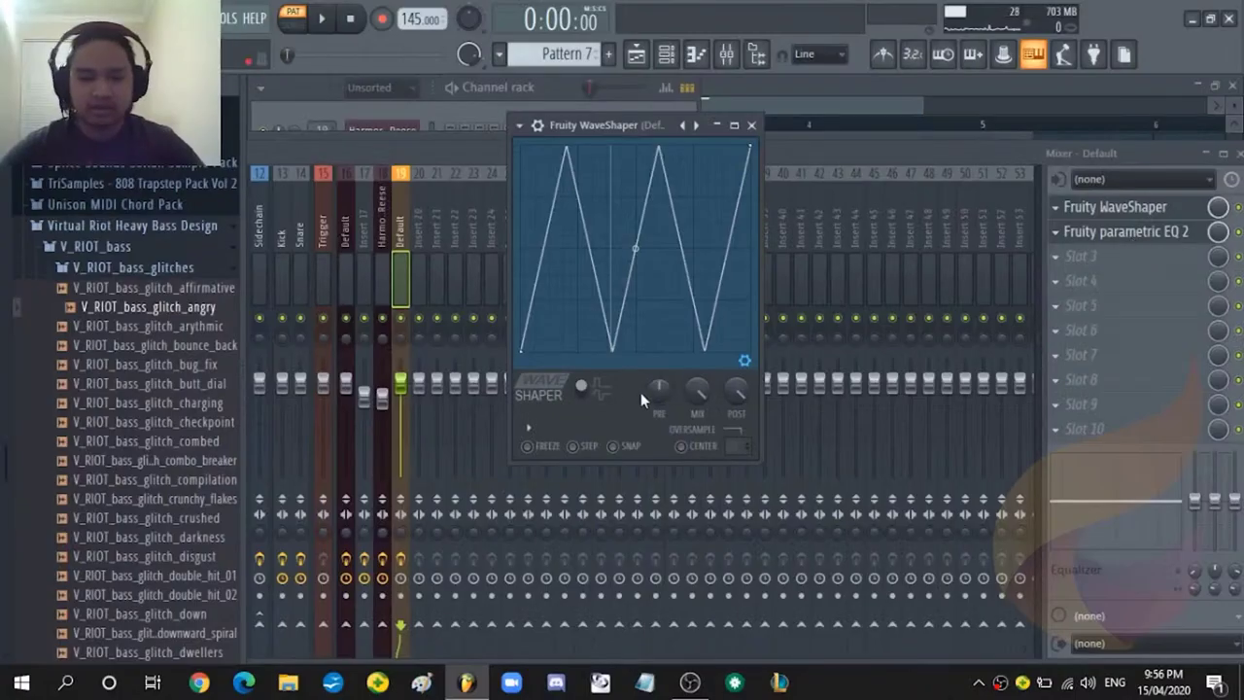
Boost band 4 of Fruity parametric EQ 2 as a peak tuned to E, then play it back.
left_click(1114, 231)
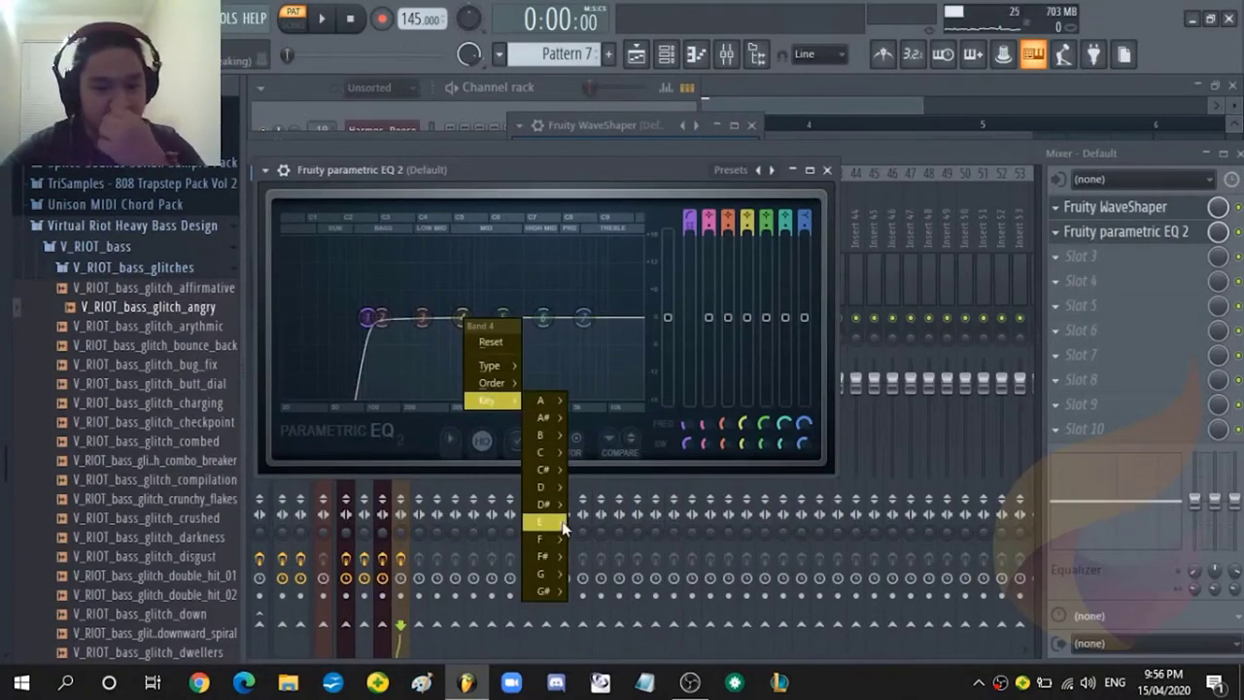
mouse_move(559, 523)
left_click(610, 586)
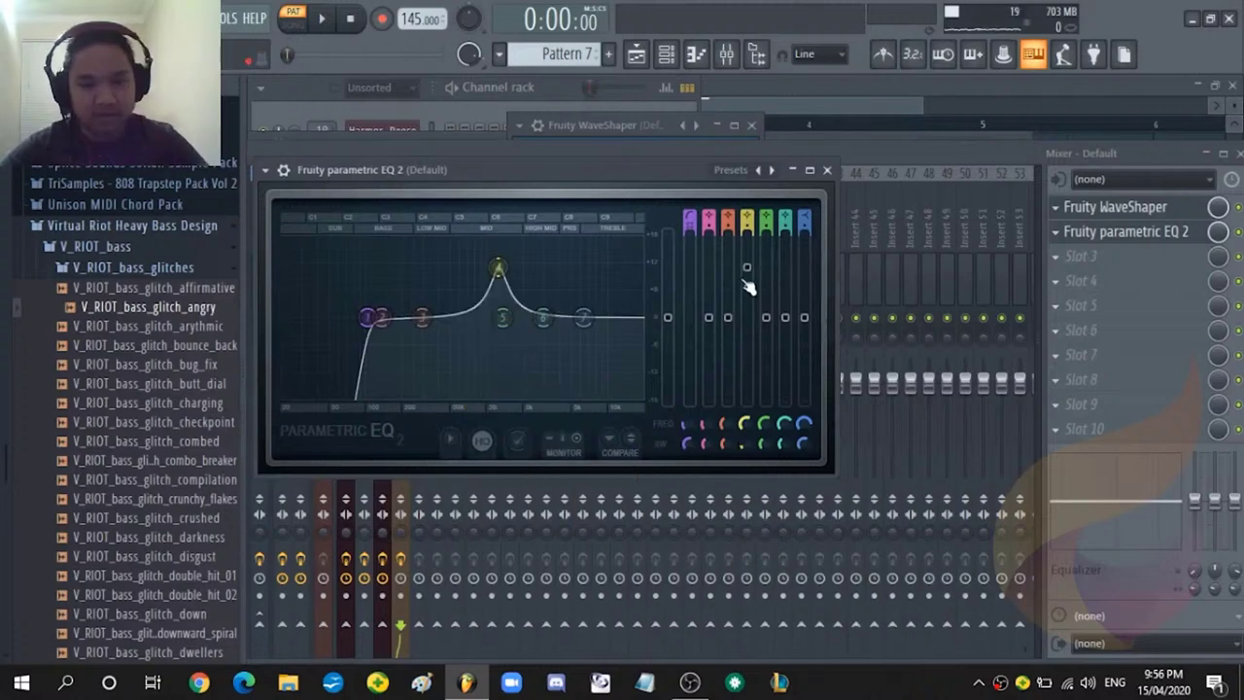
left_click(323, 21)
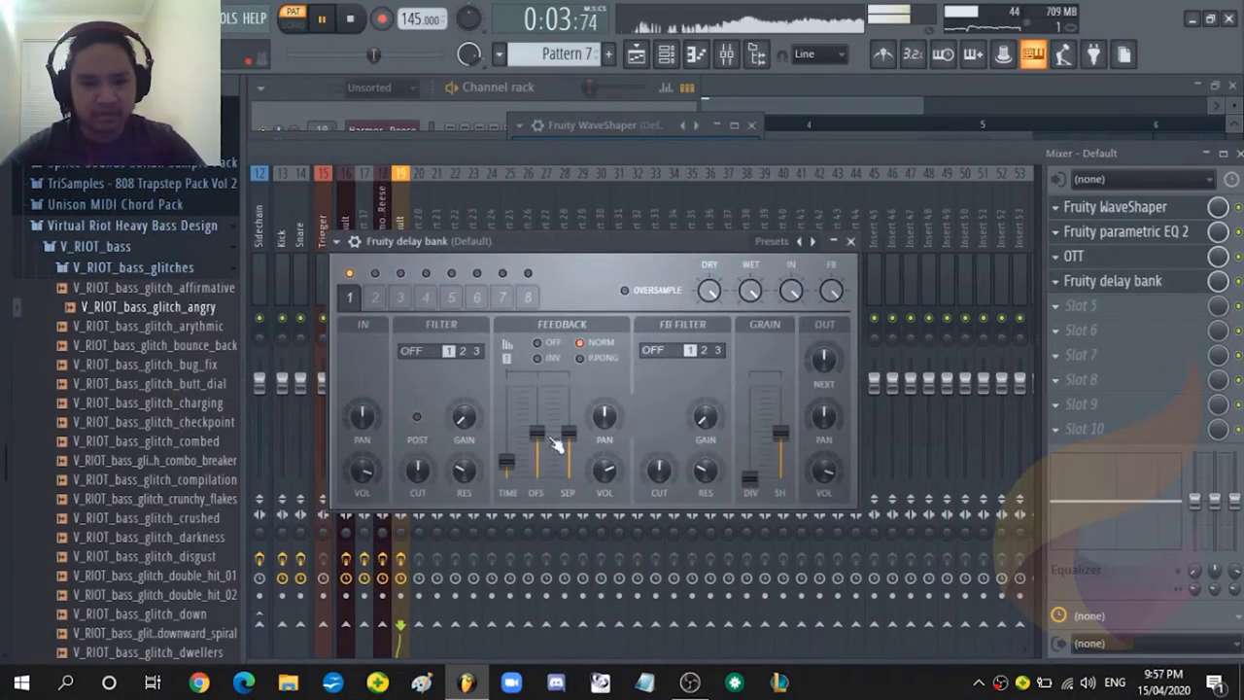
Add Fruity delay bank, a second parametric EQ 2 and Transient Processor with a shortened release.
key("space")
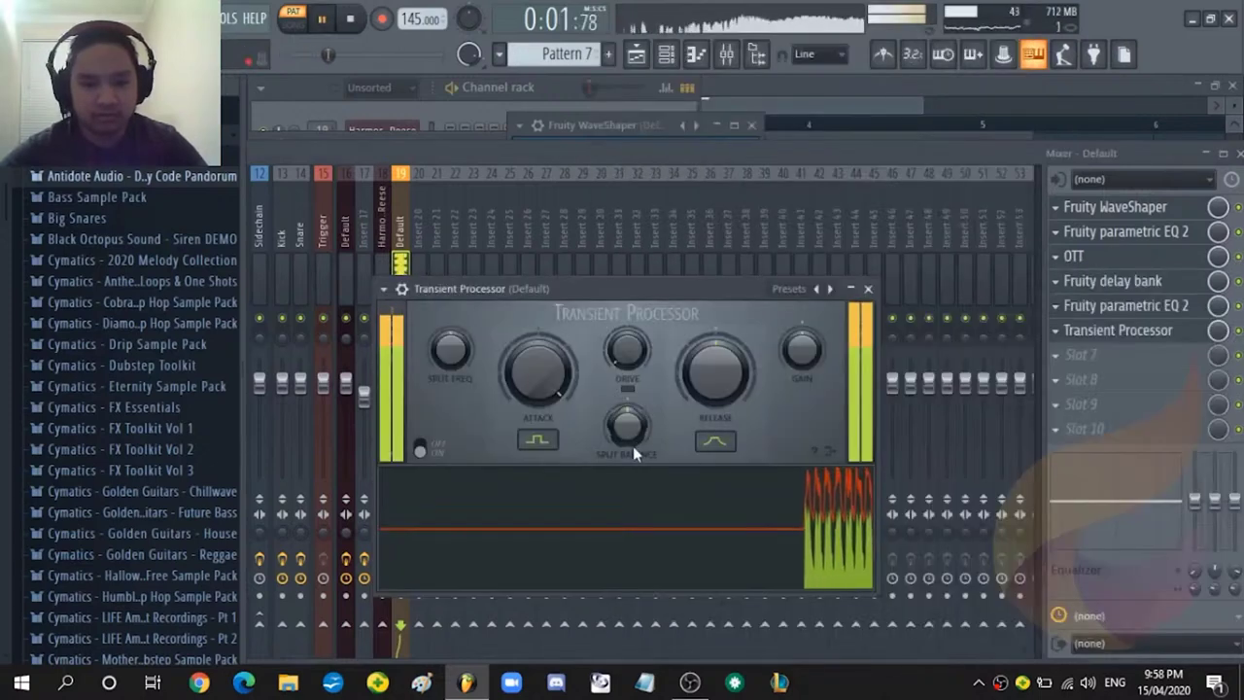
left_click_drag(692, 364, 687, 411)
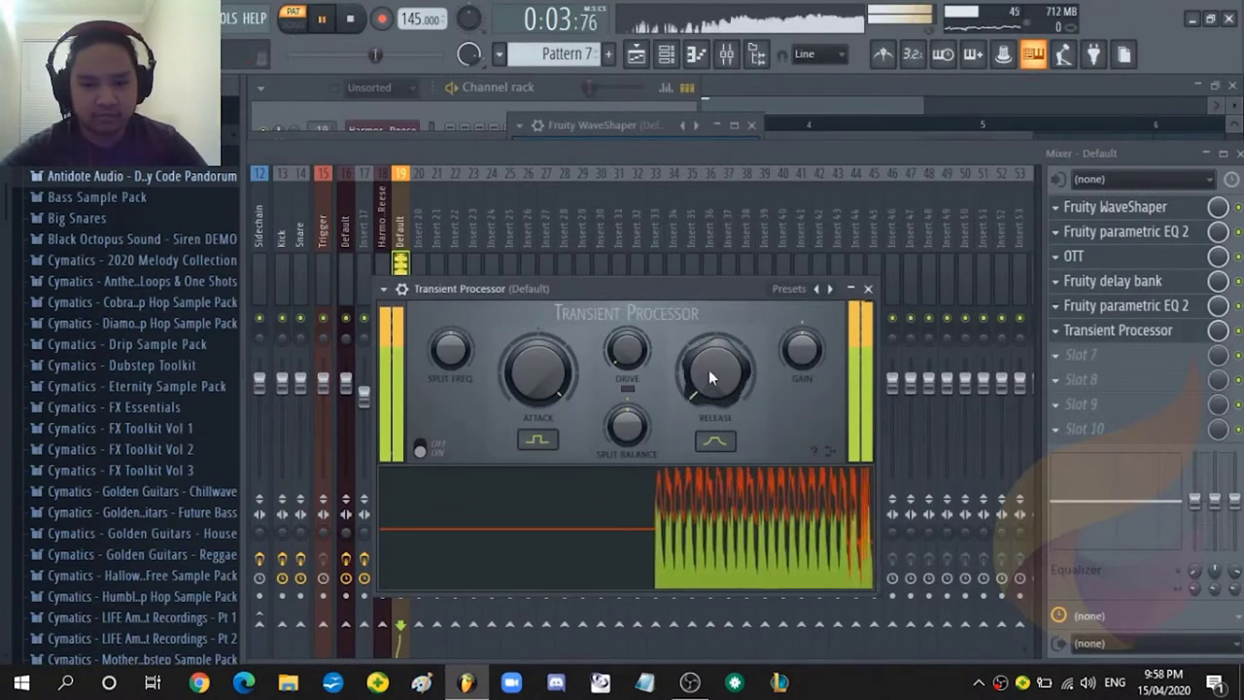
left_click_drag(709, 369, 709, 352)
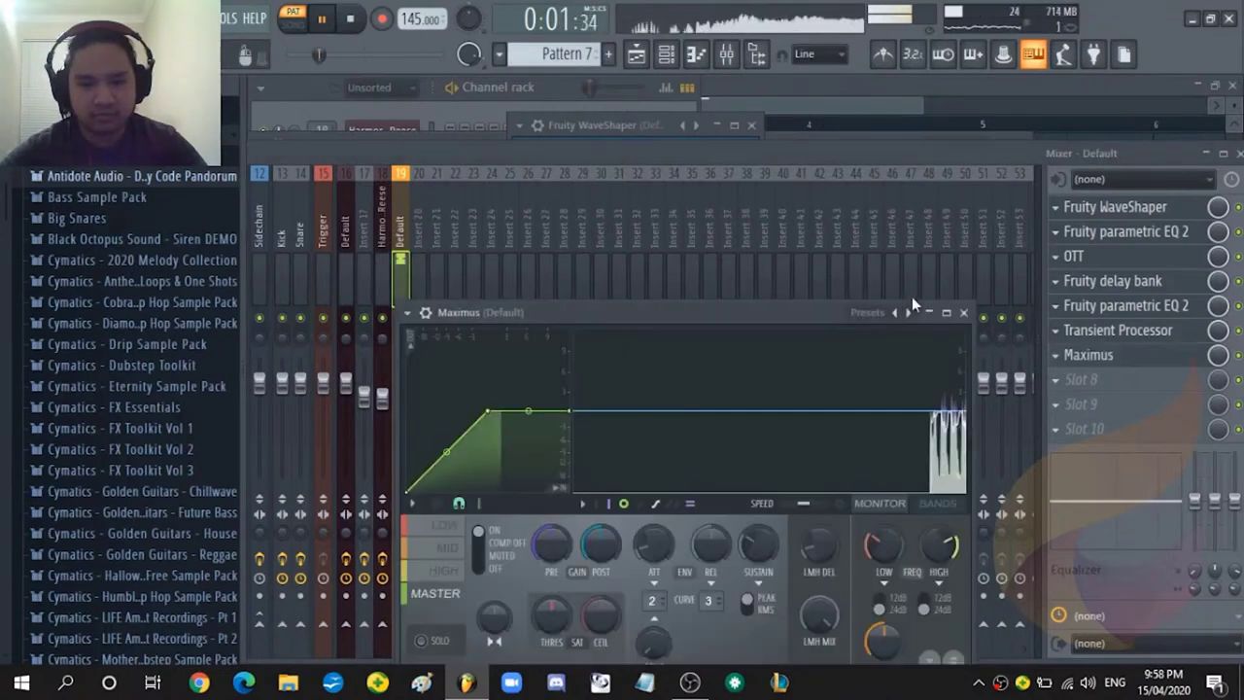
left_click(912, 296)
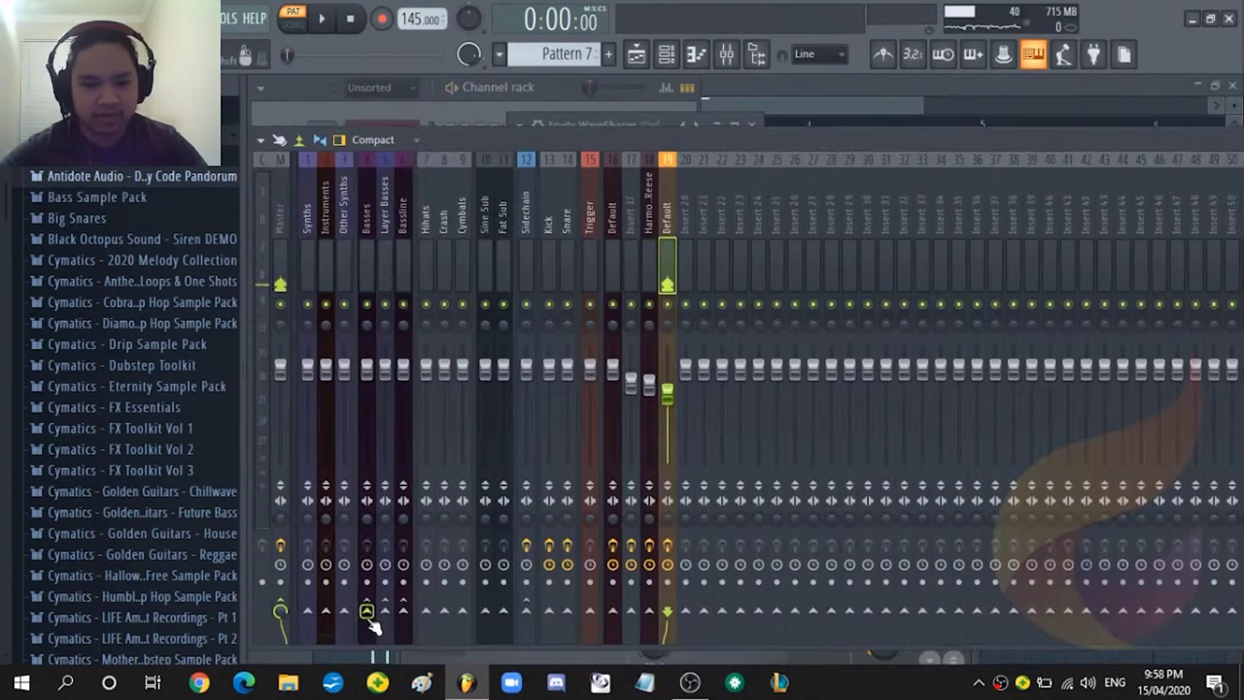
Sidechain the Basses track to insert 19.
right_click(367, 611)
left_click(408, 613)
key("F6")
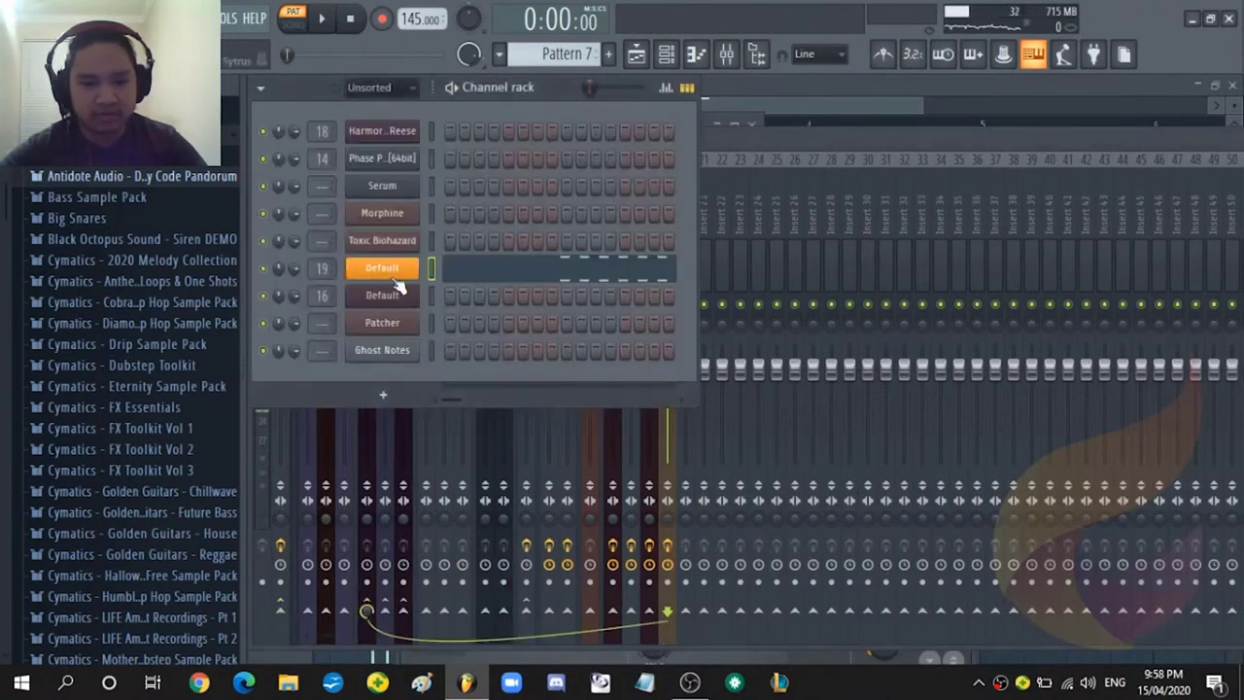
Place a second Pattern 7 clip and add kHs Comb Filter cutoff automation on Track 46.
left_click(395, 276)
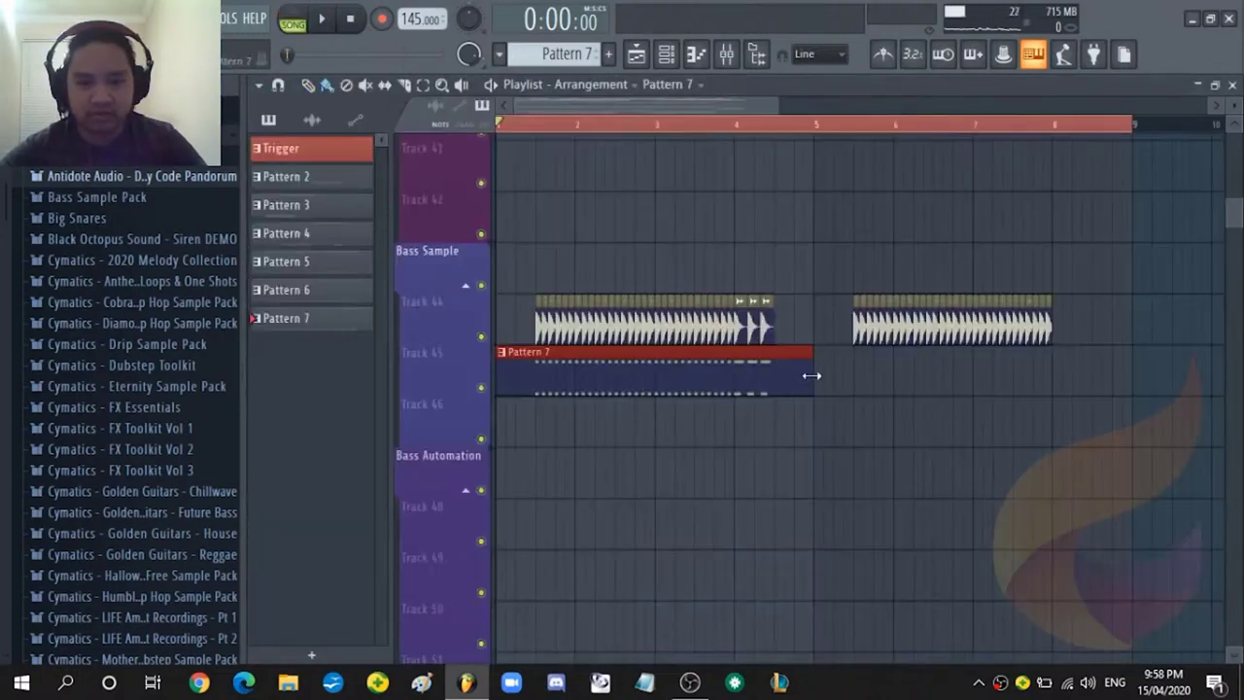
left_click(822, 374)
scroll(648, 467, "up", 2)
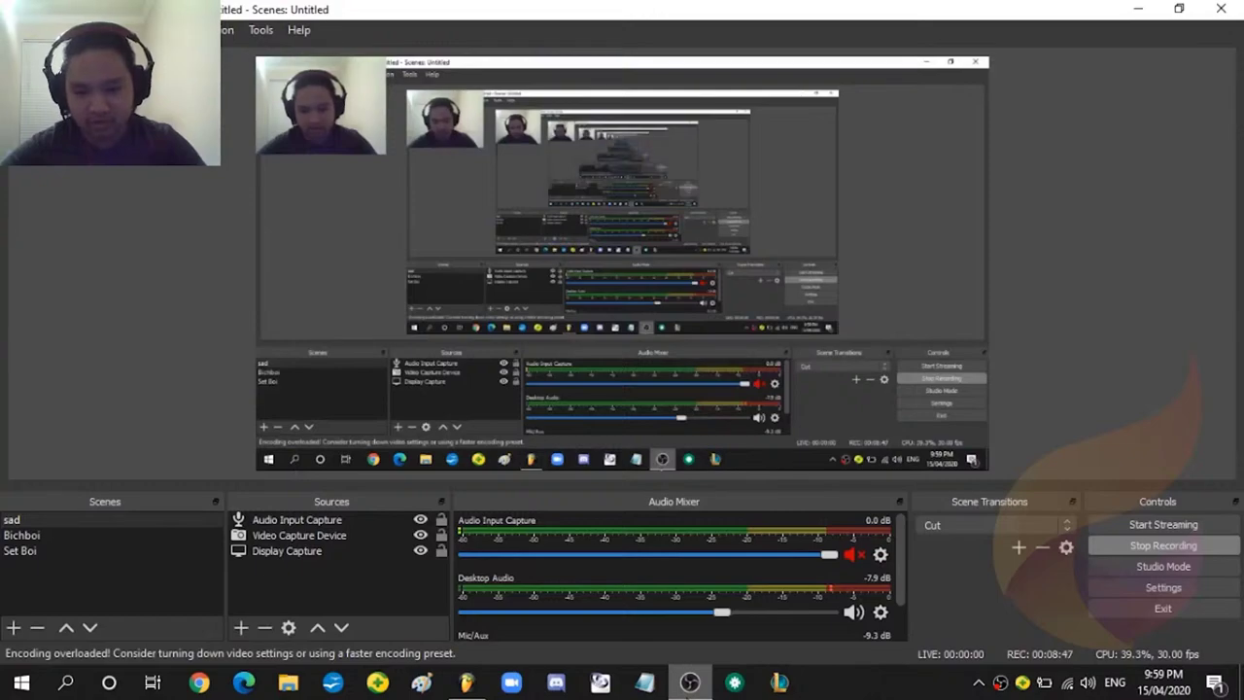
left_click(468, 683)
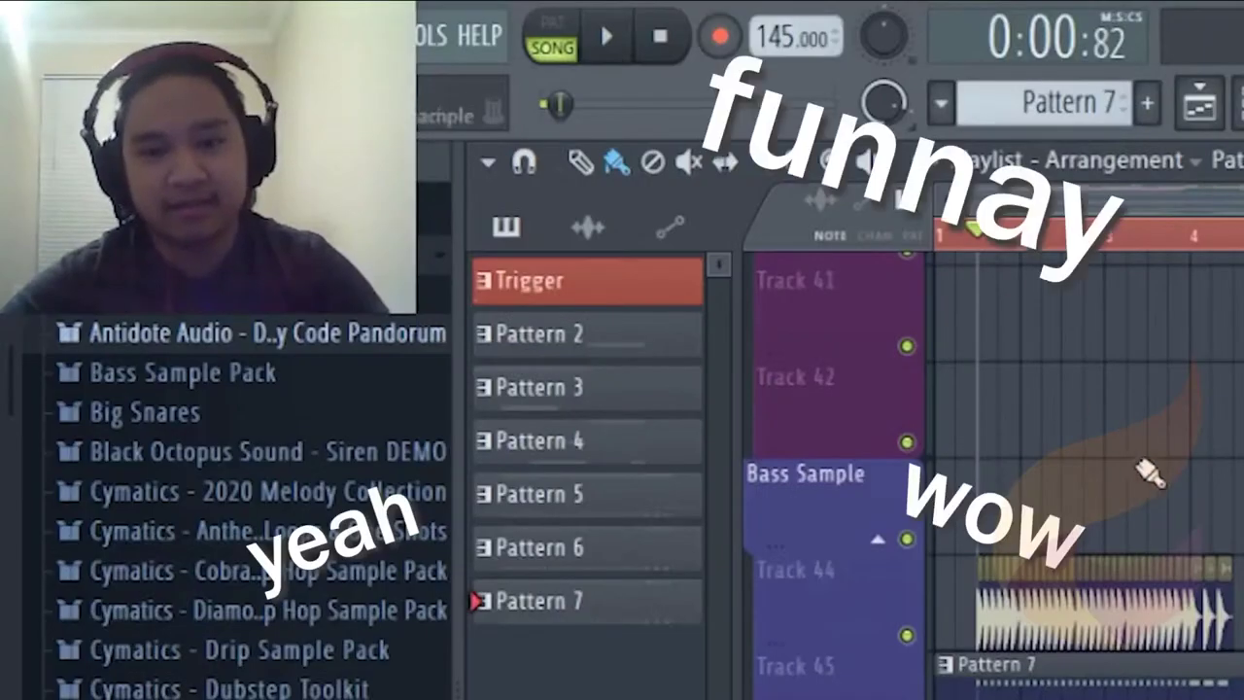
scroll(1118, 486, "up", 3)
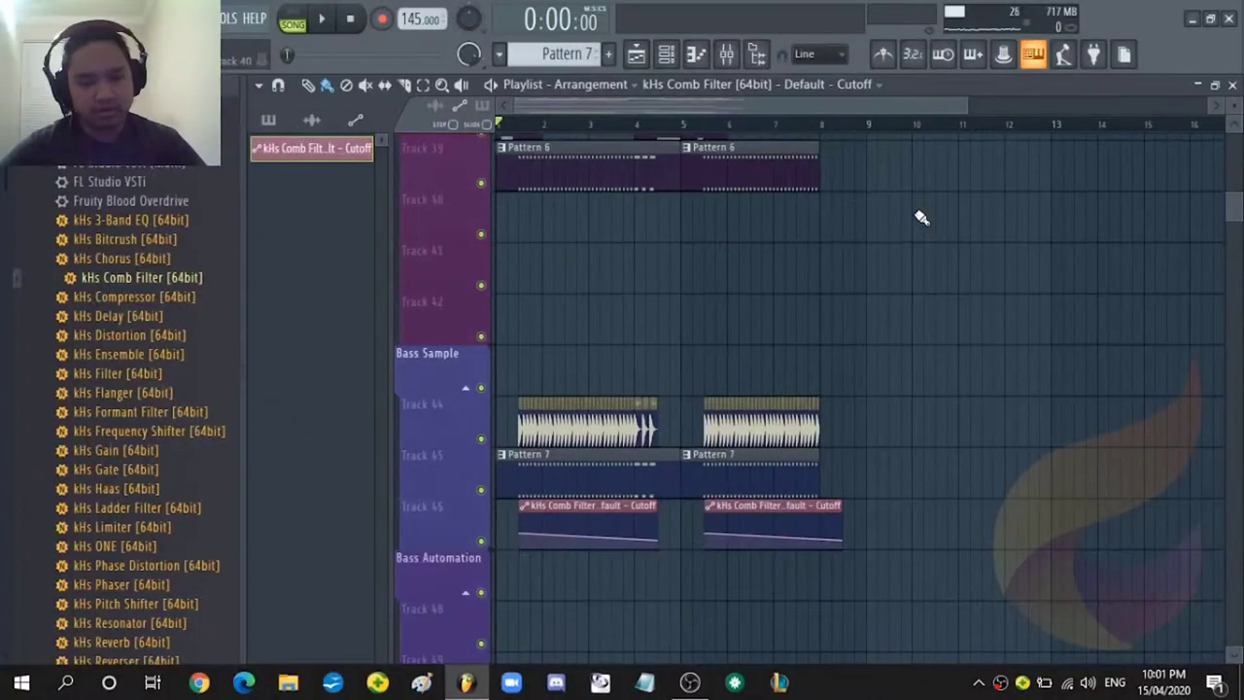